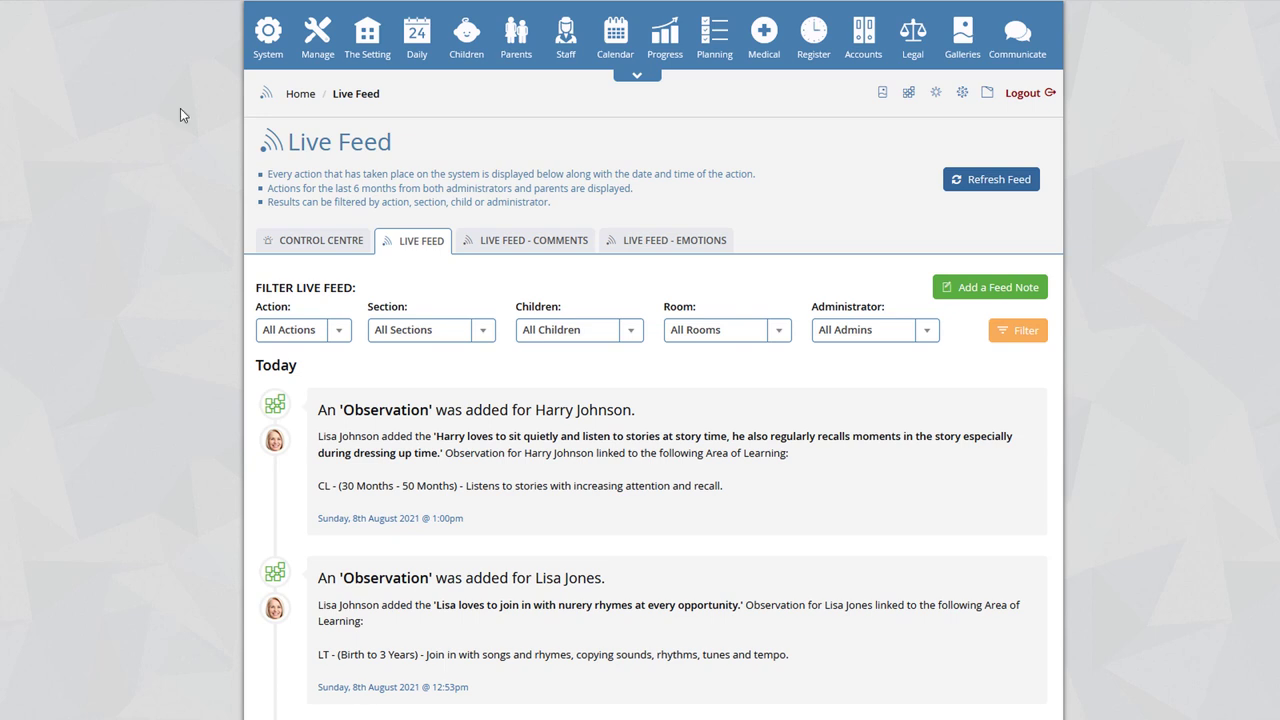
# Step: Open the Global Settings page from the System menu and scroll to General Settings
pyautogui.click(268, 35)
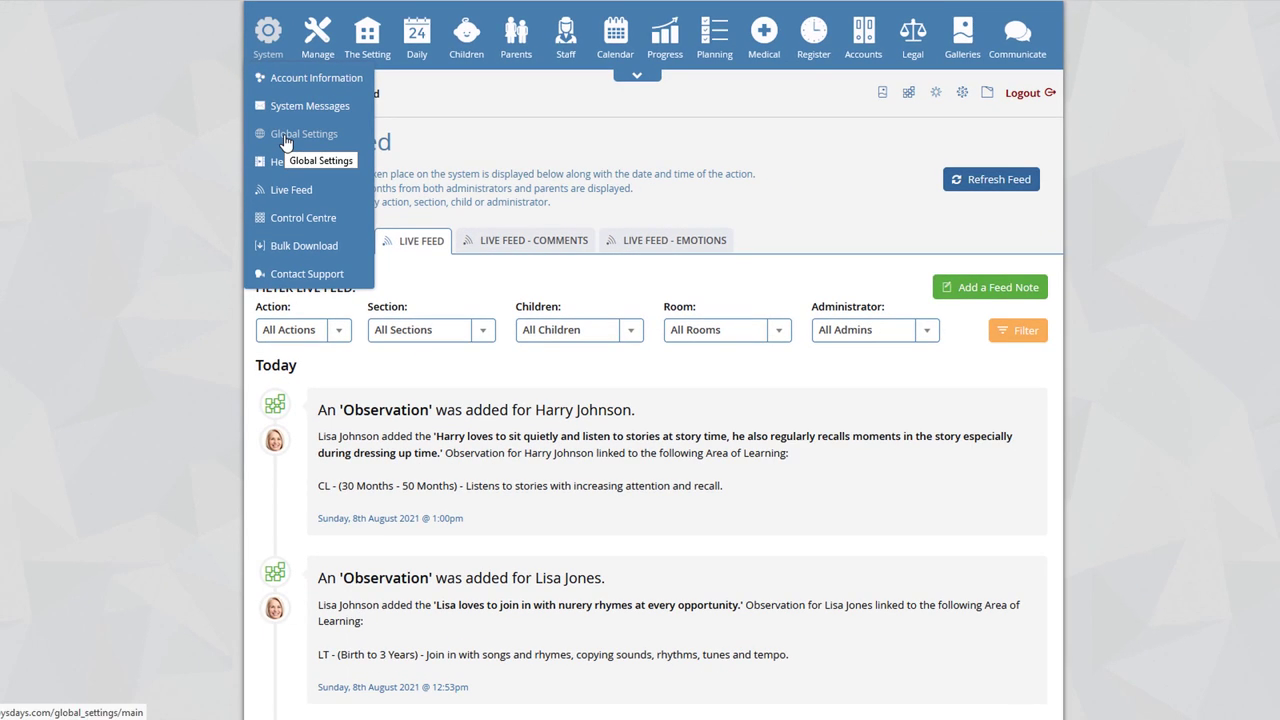
pyautogui.click(285, 143)
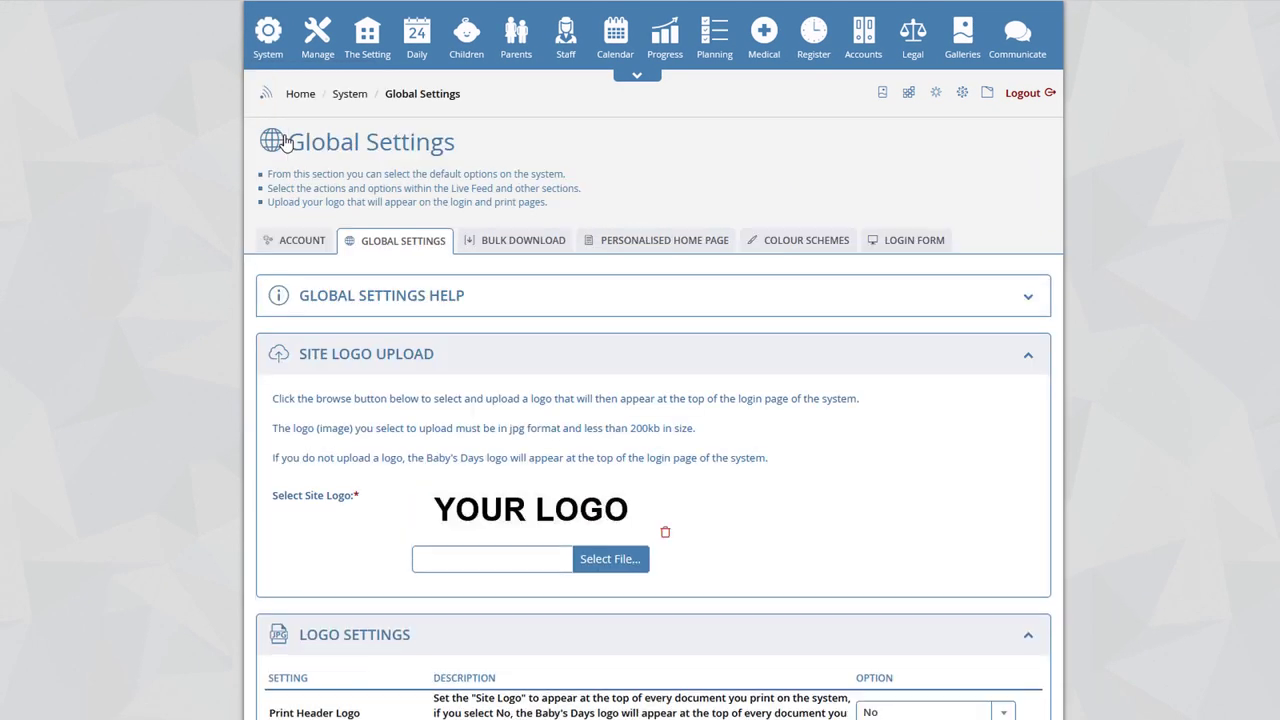
pyautogui.scroll(-4, 510, 372)
pyautogui.scroll(-8, 510, 372)
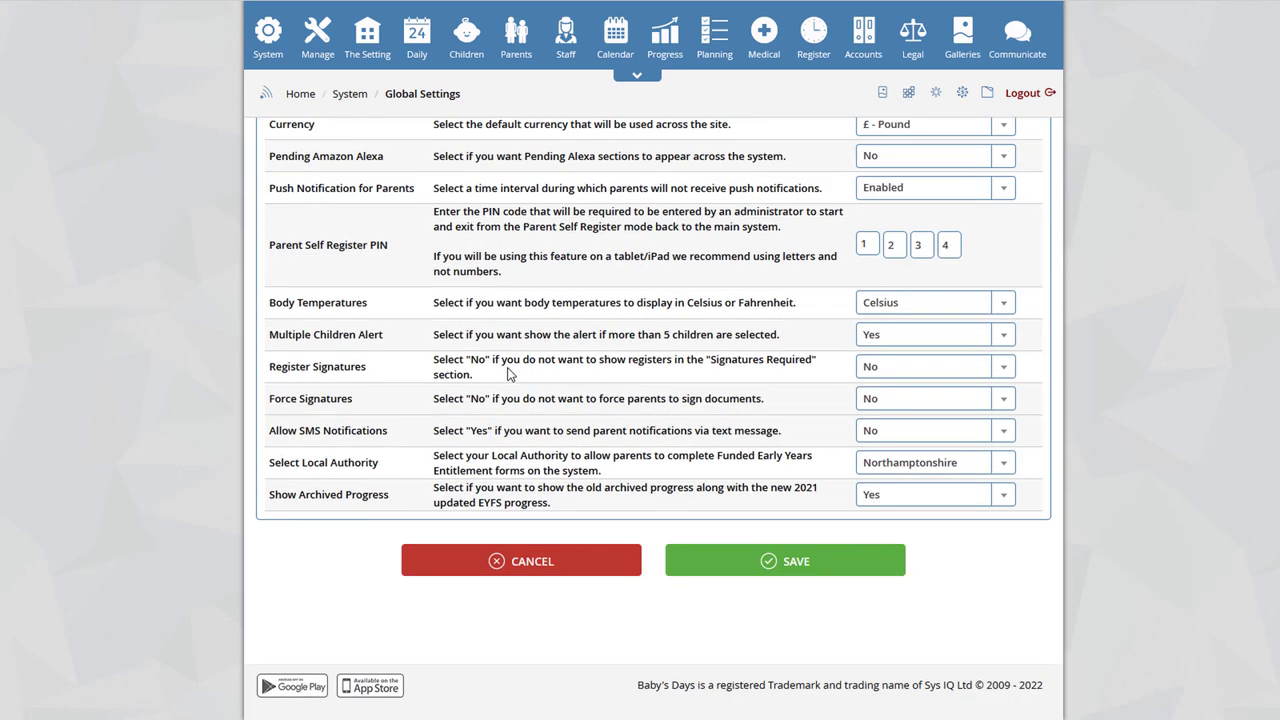
pyautogui.scroll(1, 380, 497)
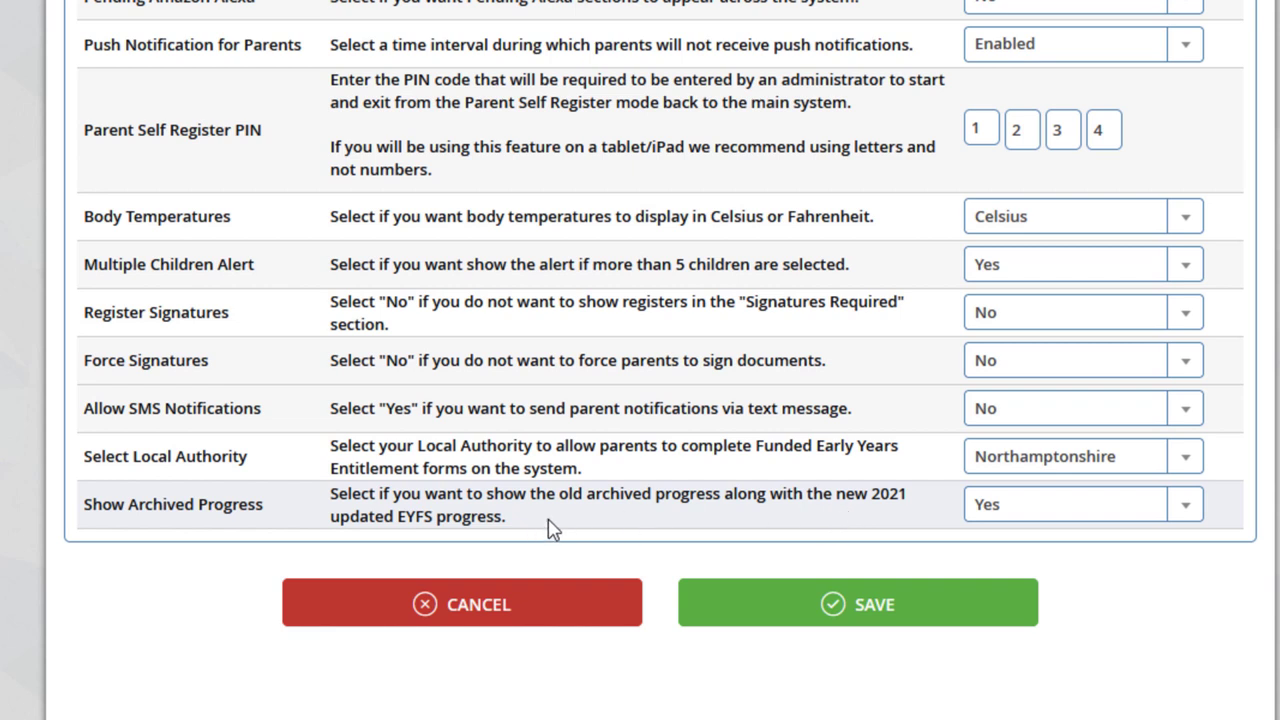
# Step: Toggle Show Archived Progress between No and Yes, leaving it set to Yes
pyautogui.click(1036, 514)
pyautogui.click(1034, 620)
pyautogui.click(1035, 504)
pyautogui.click(1036, 580)
pyautogui.click(1034, 507)
pyautogui.click(1036, 614)
pyautogui.click(1044, 508)
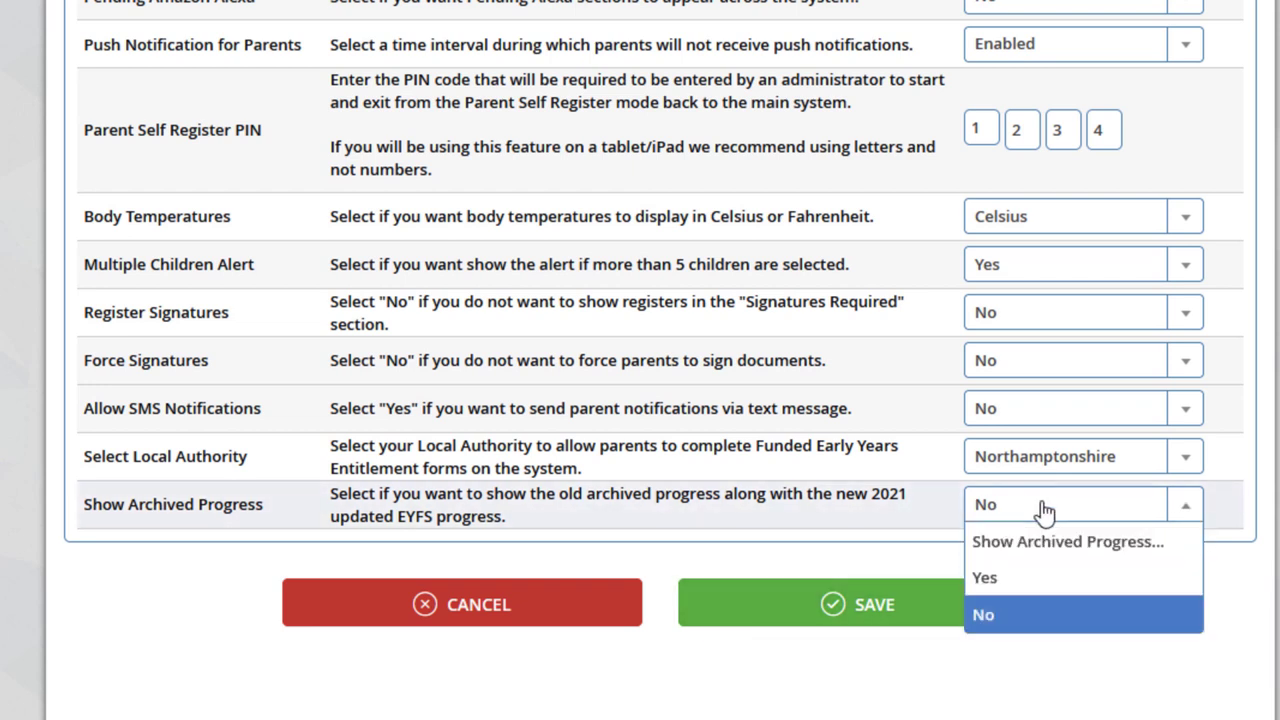
pyautogui.click(1050, 580)
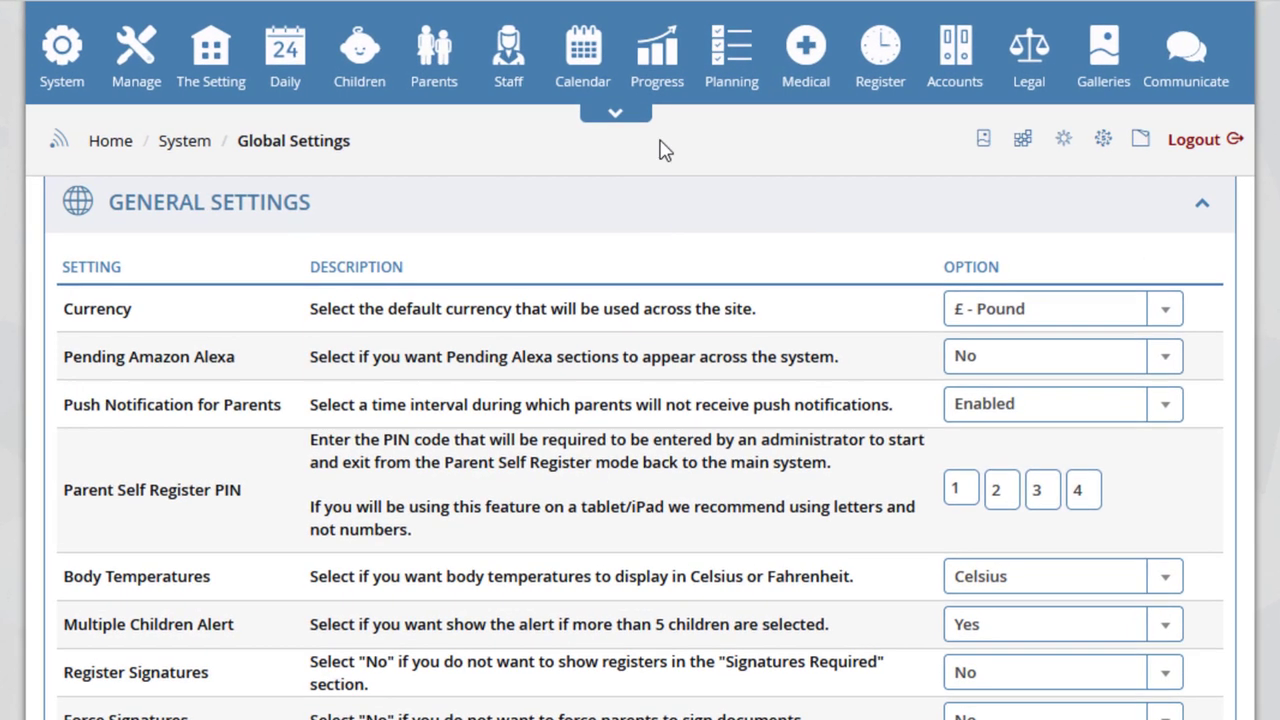
# Step: Show the Progress menu, now listing Archived Progress above Progress / Learning Journal
pyautogui.click(664, 76)
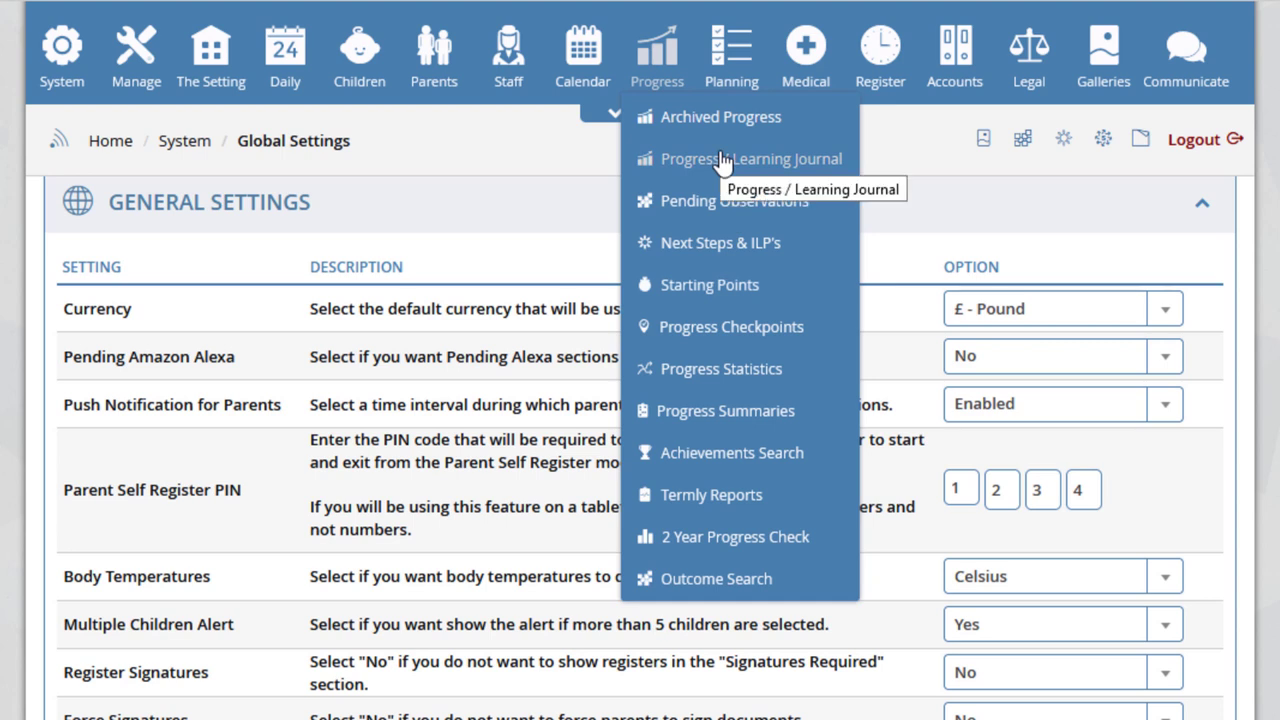
pyautogui.moveTo(775, 128)
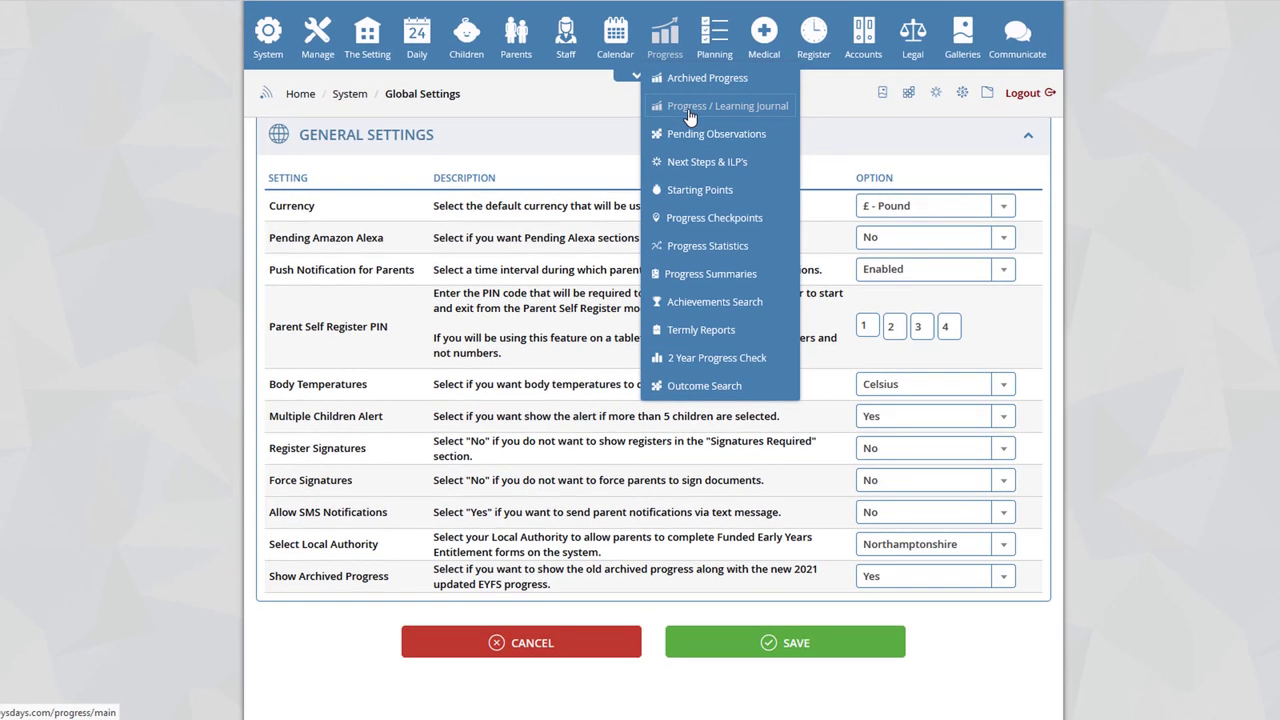
# Step: Open Progress / Learning Journal to list the five Lions Room children
pyautogui.click(695, 172)
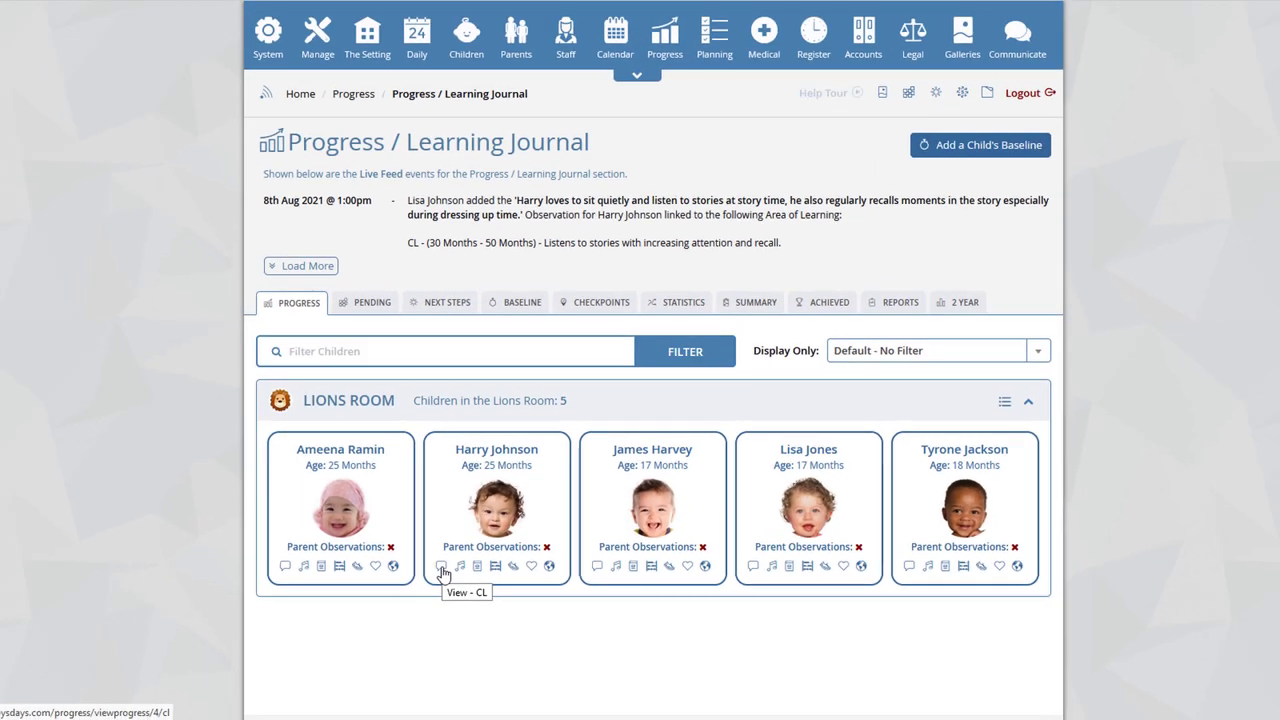
pyautogui.click(441, 567)
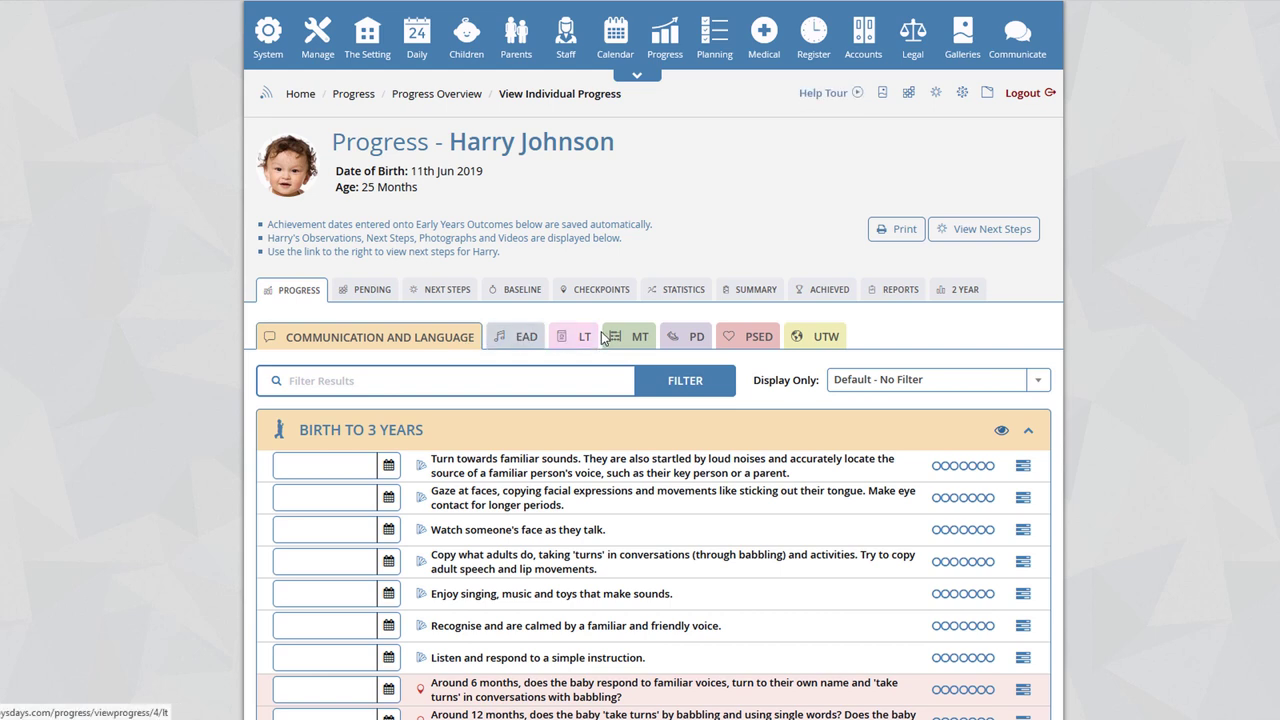
pyautogui.click(823, 338)
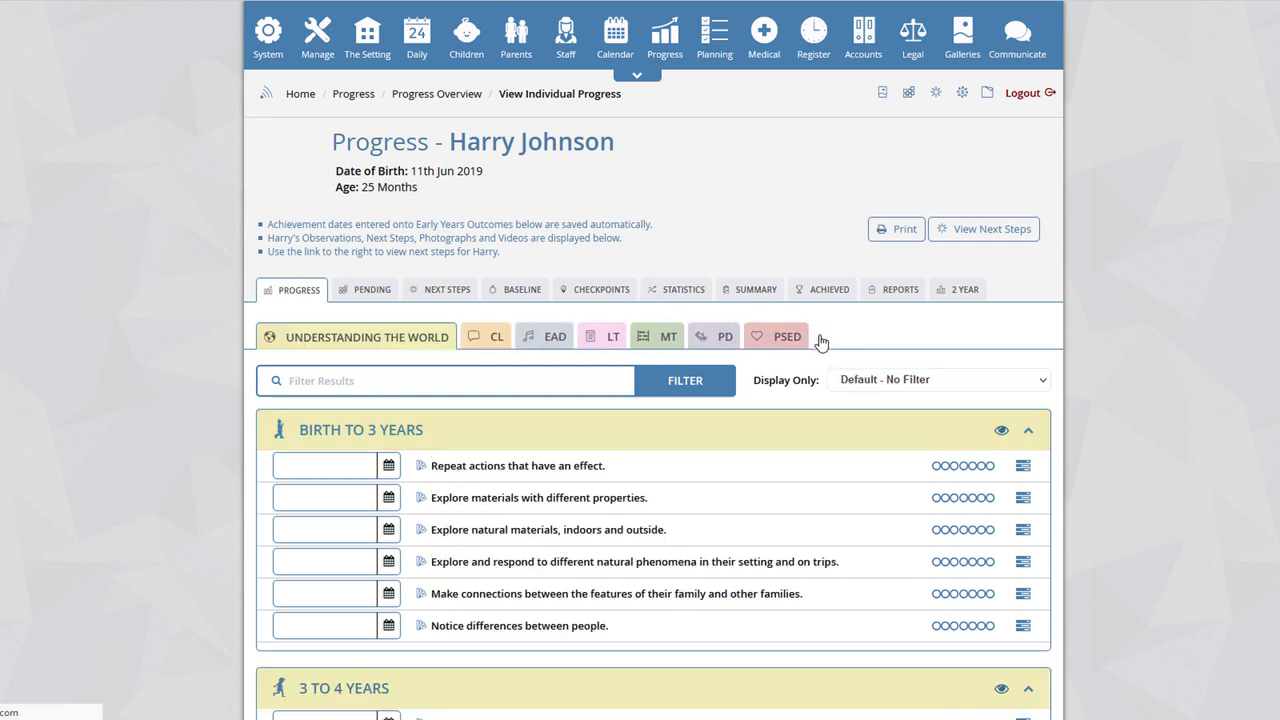
pyautogui.click(547, 342)
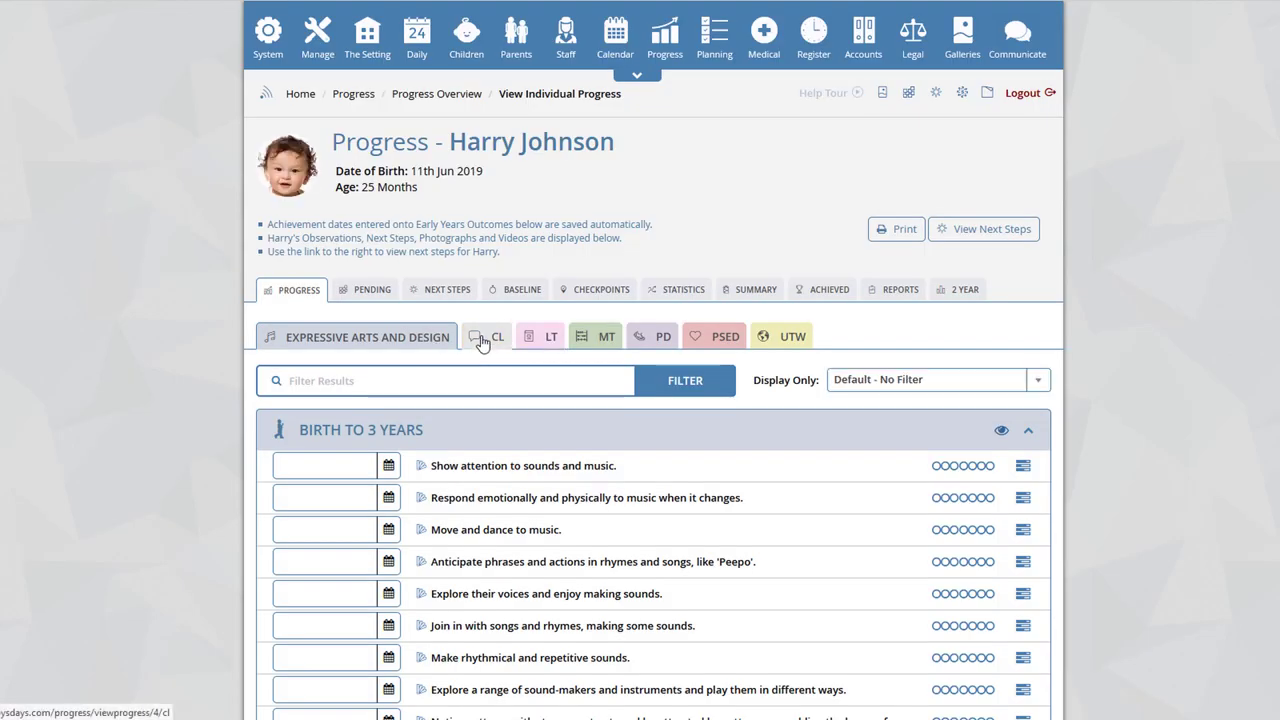
pyautogui.click(481, 342)
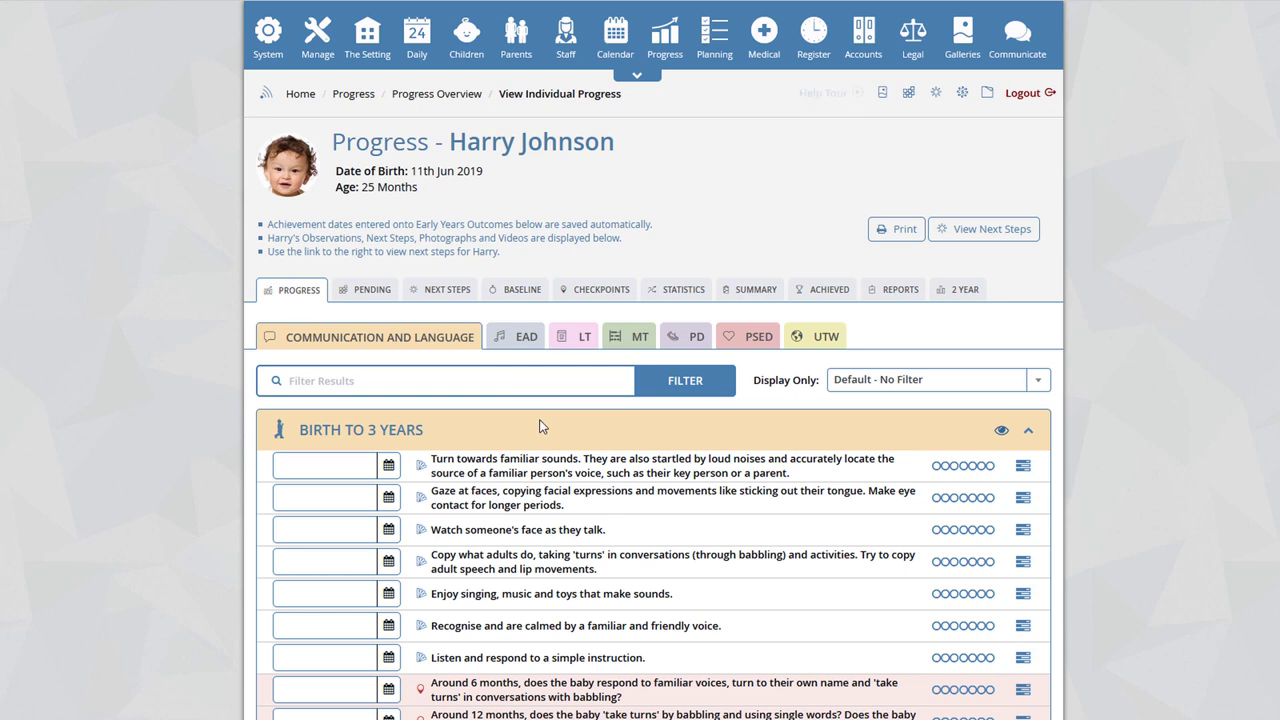
pyautogui.scroll(-2, 539, 427)
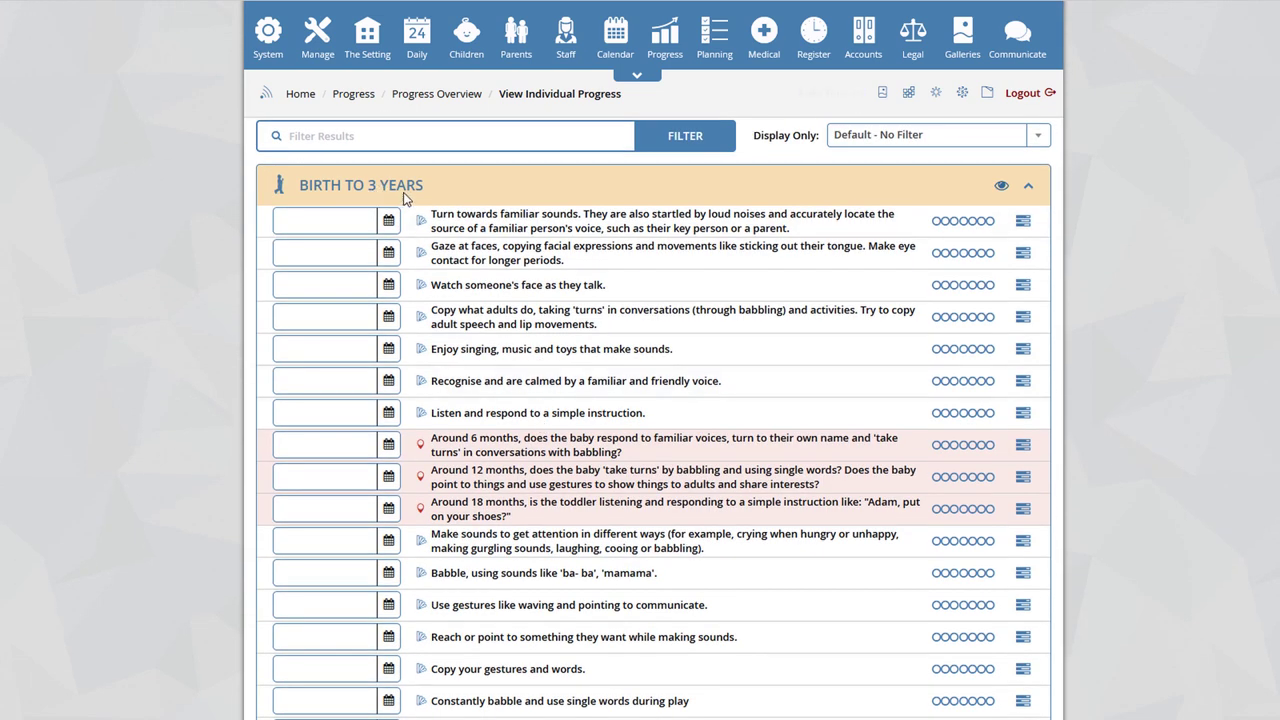
pyautogui.scroll(-10, 452, 398)
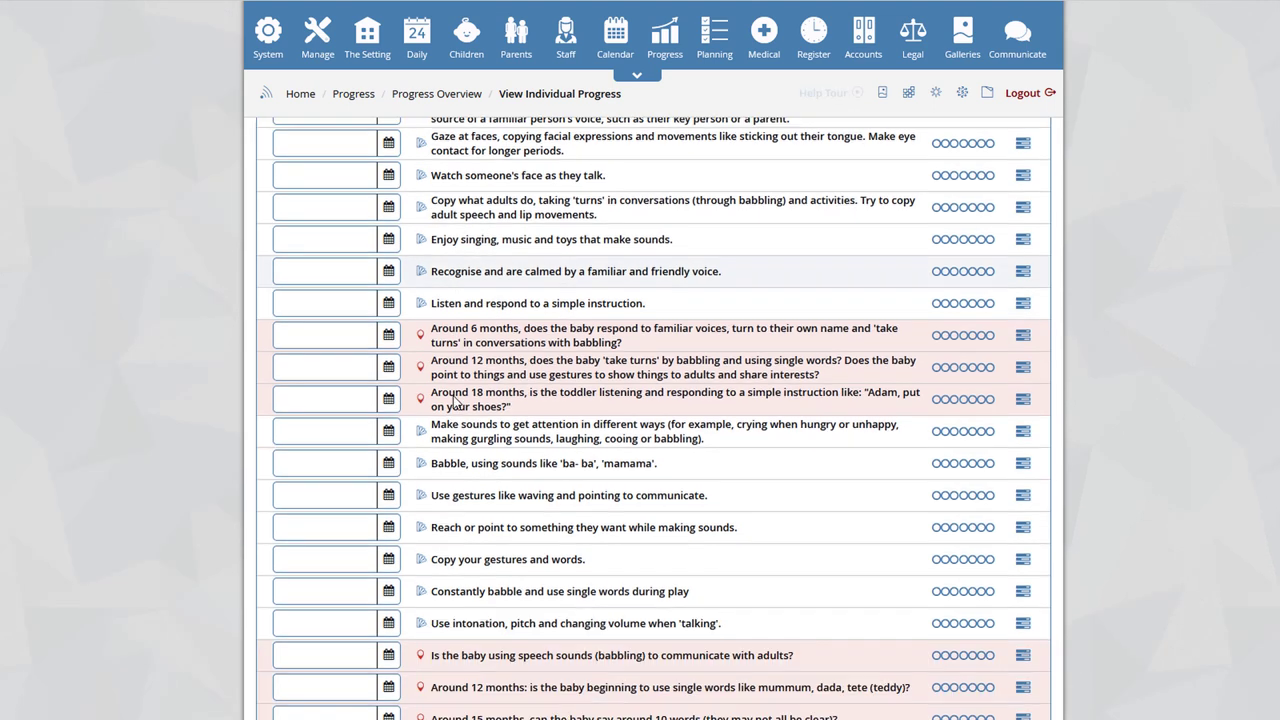
pyautogui.scroll(-6, 452, 398)
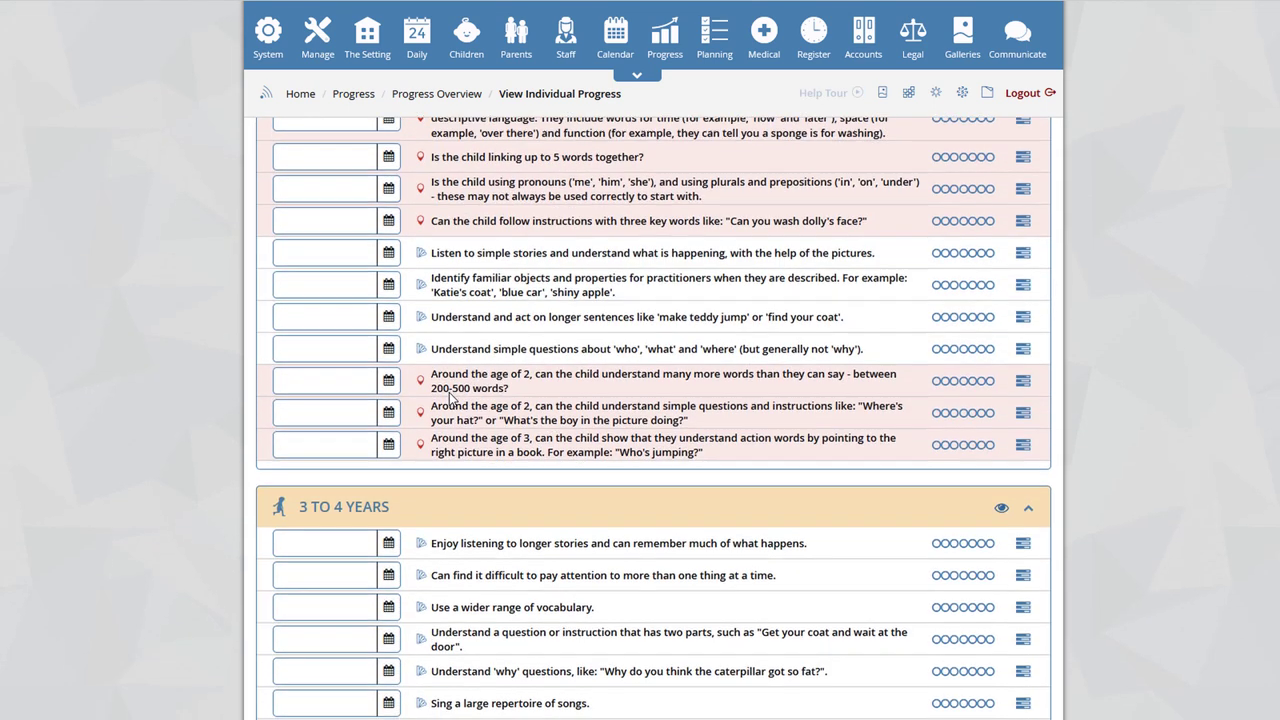
pyautogui.scroll(-5, 418, 318)
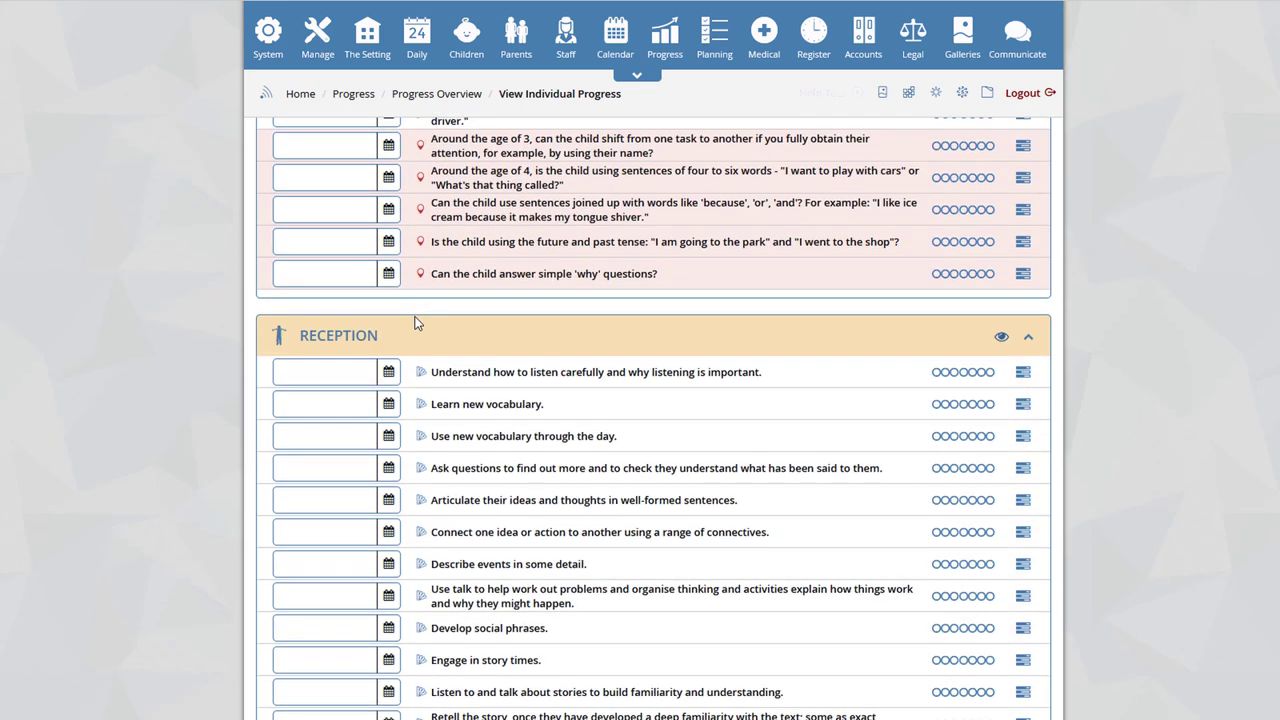
pyautogui.scroll(-5, 436, 380)
pyautogui.scroll(-1, 436, 381)
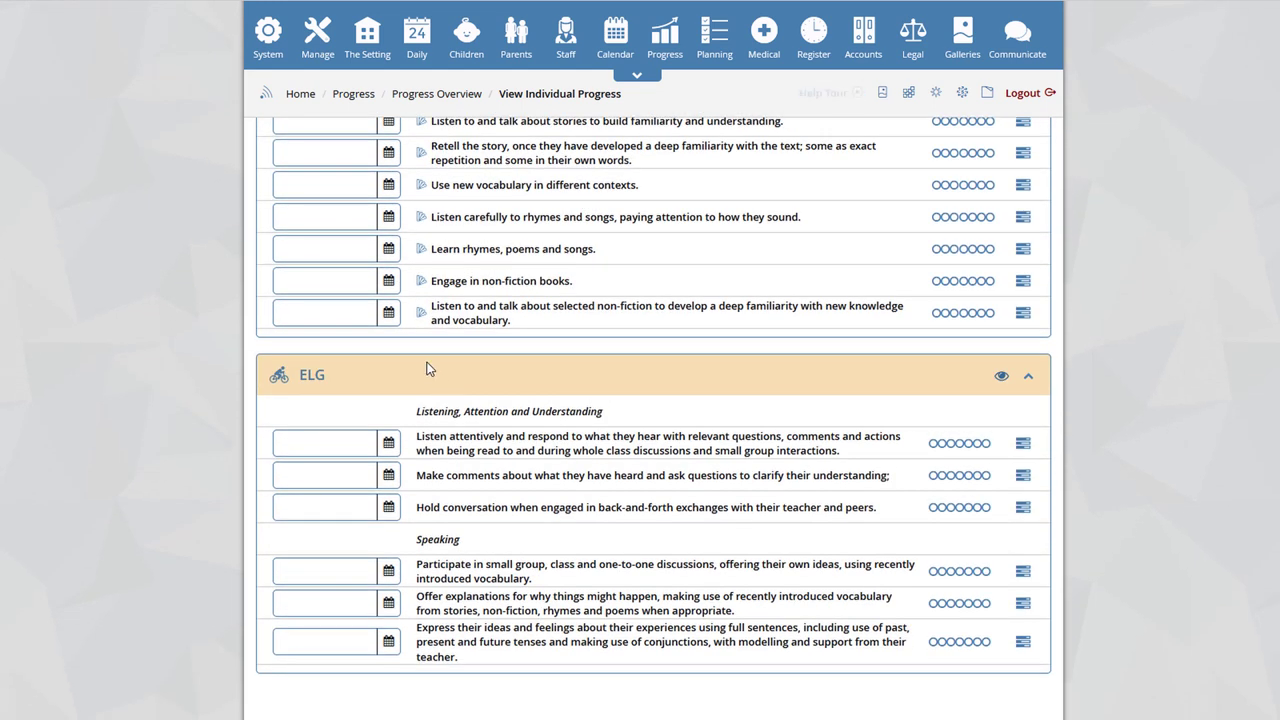
pyautogui.scroll(12, 440, 378)
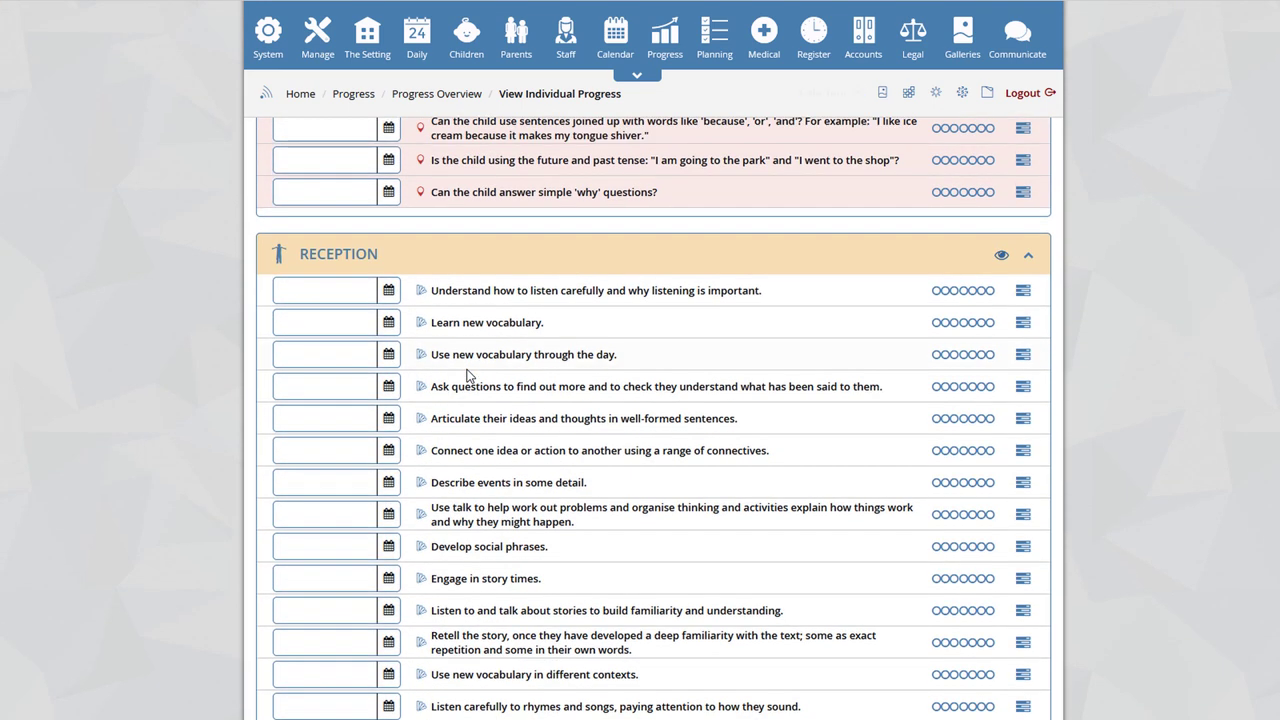
pyautogui.scroll(10, 466, 375)
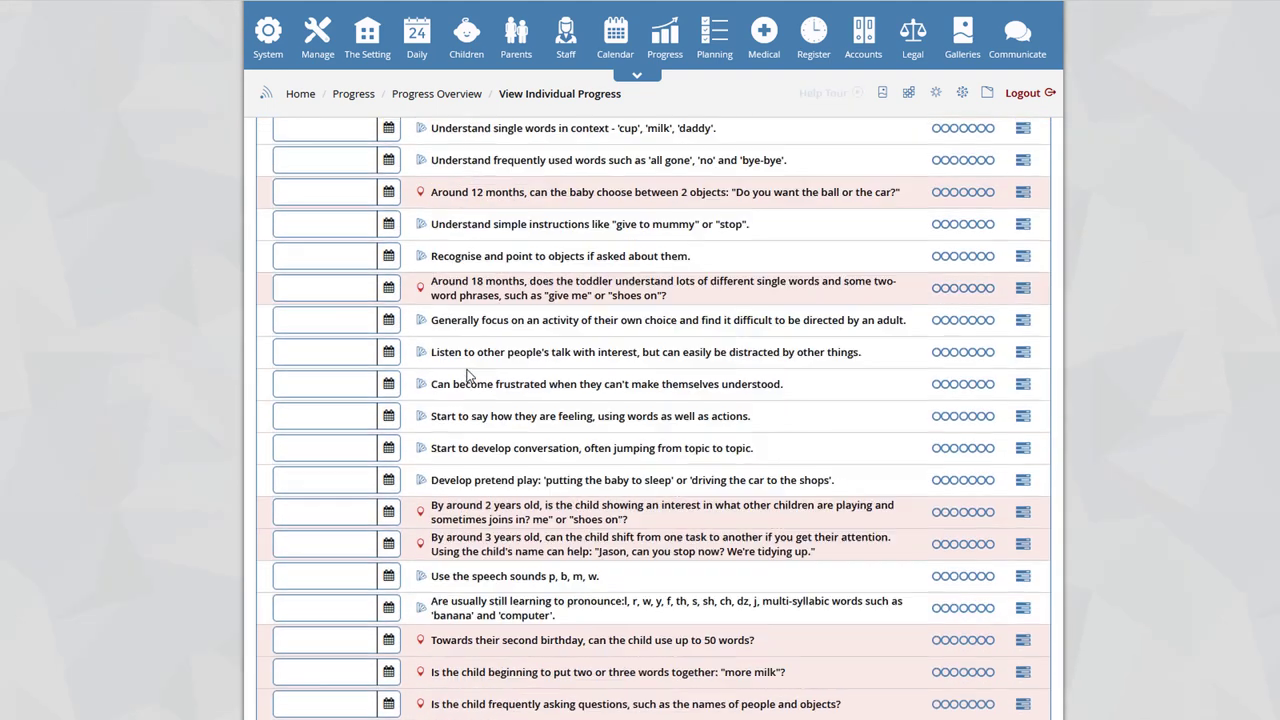
pyautogui.scroll(4, 466, 375)
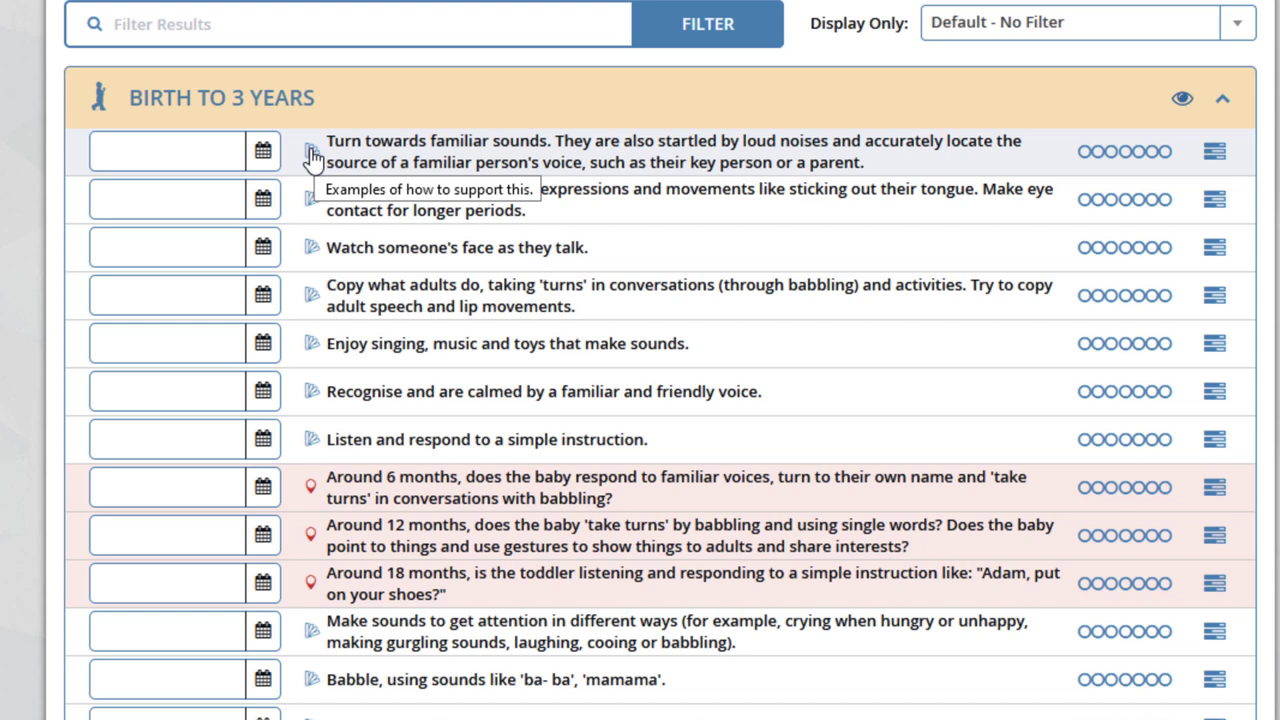
pyautogui.click(312, 155)
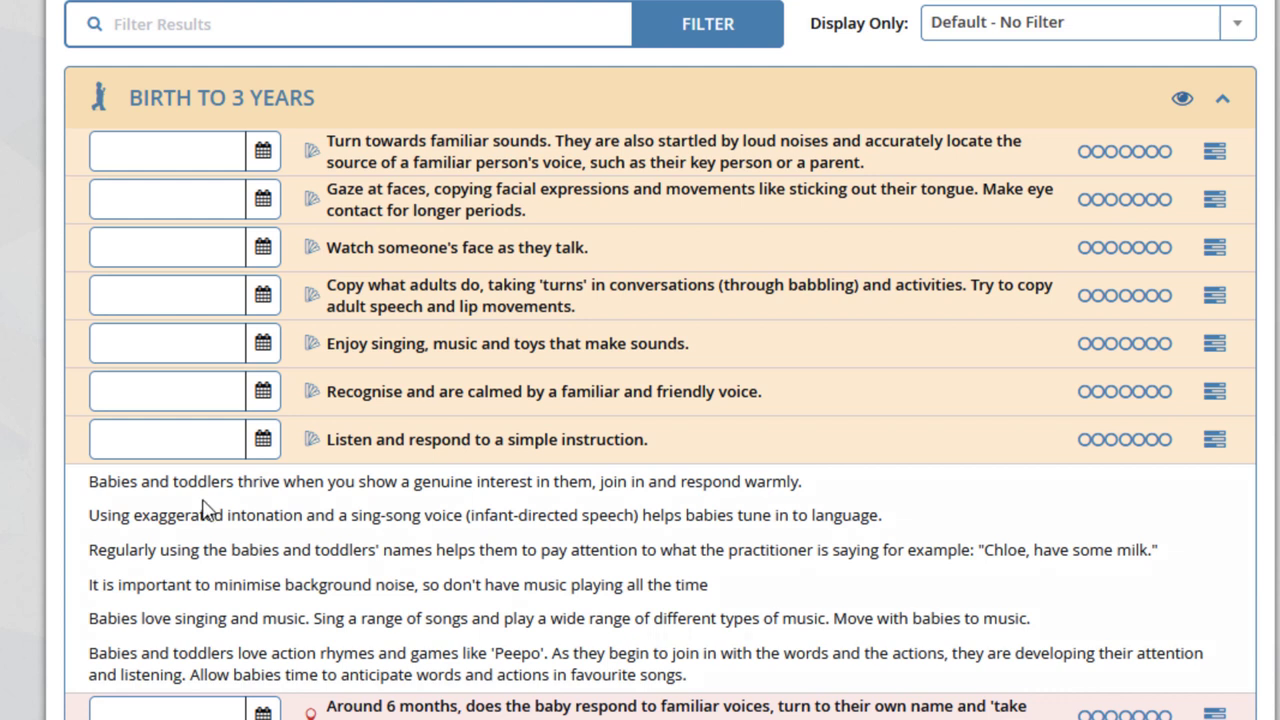
pyautogui.moveTo(115, 492); pyautogui.dragTo(697, 663)
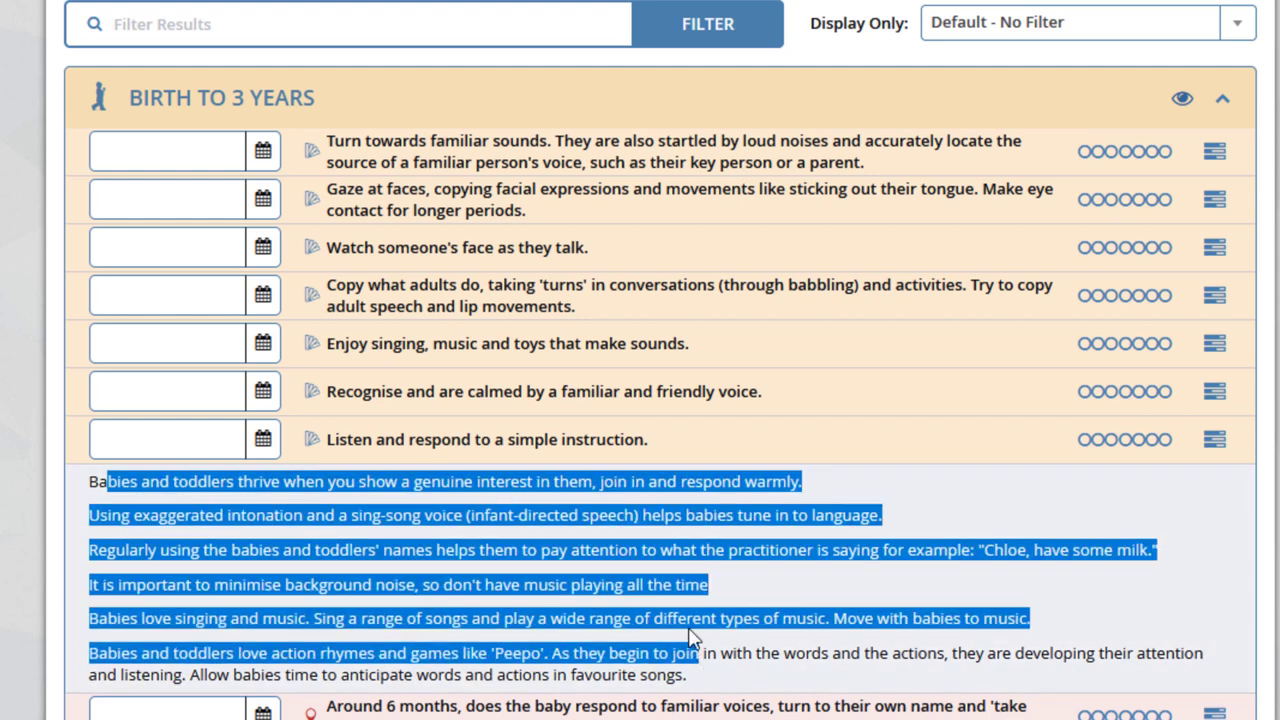
pyautogui.click(685, 620)
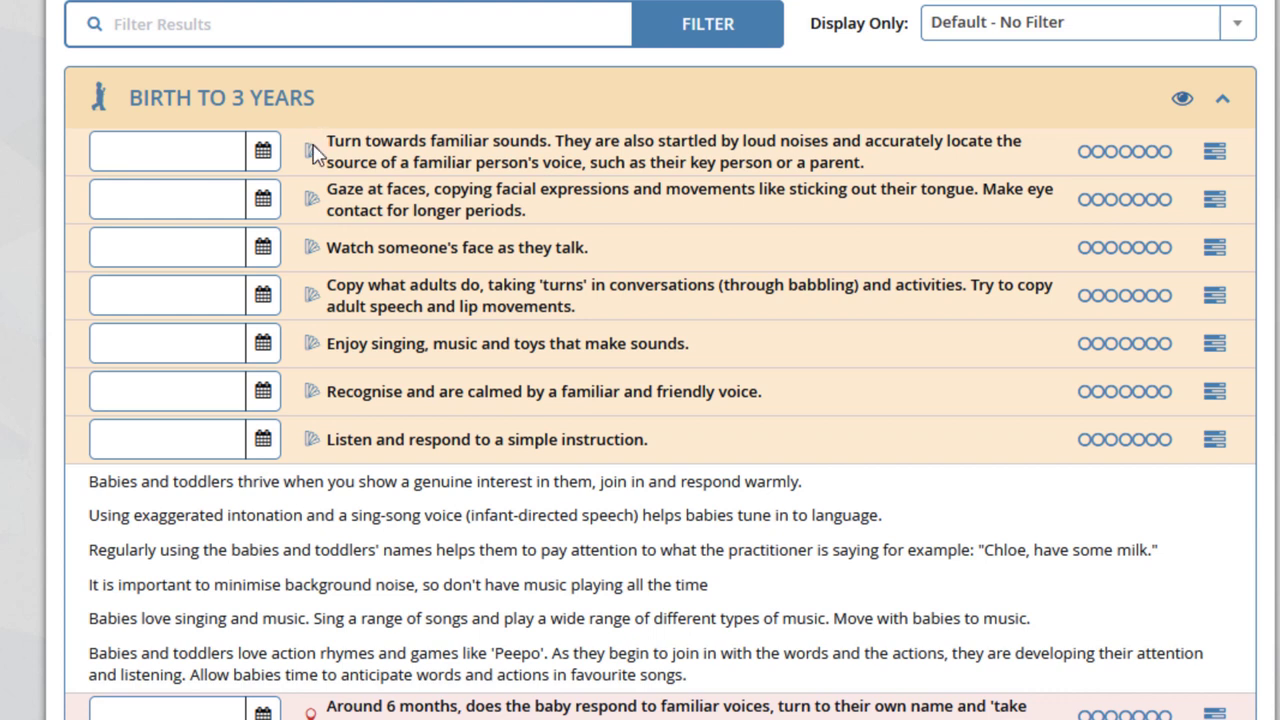
pyautogui.click(312, 205)
pyautogui.scroll(-5, 363, 334)
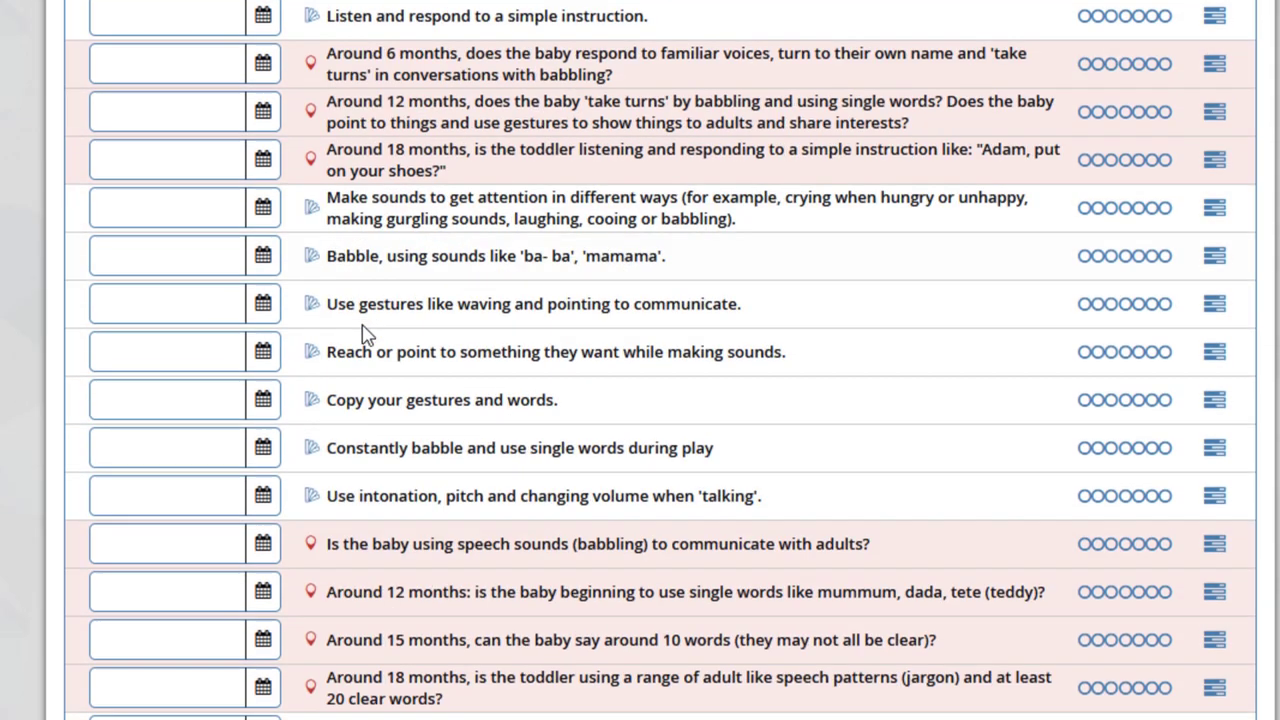
pyautogui.scroll(-1, 363, 334)
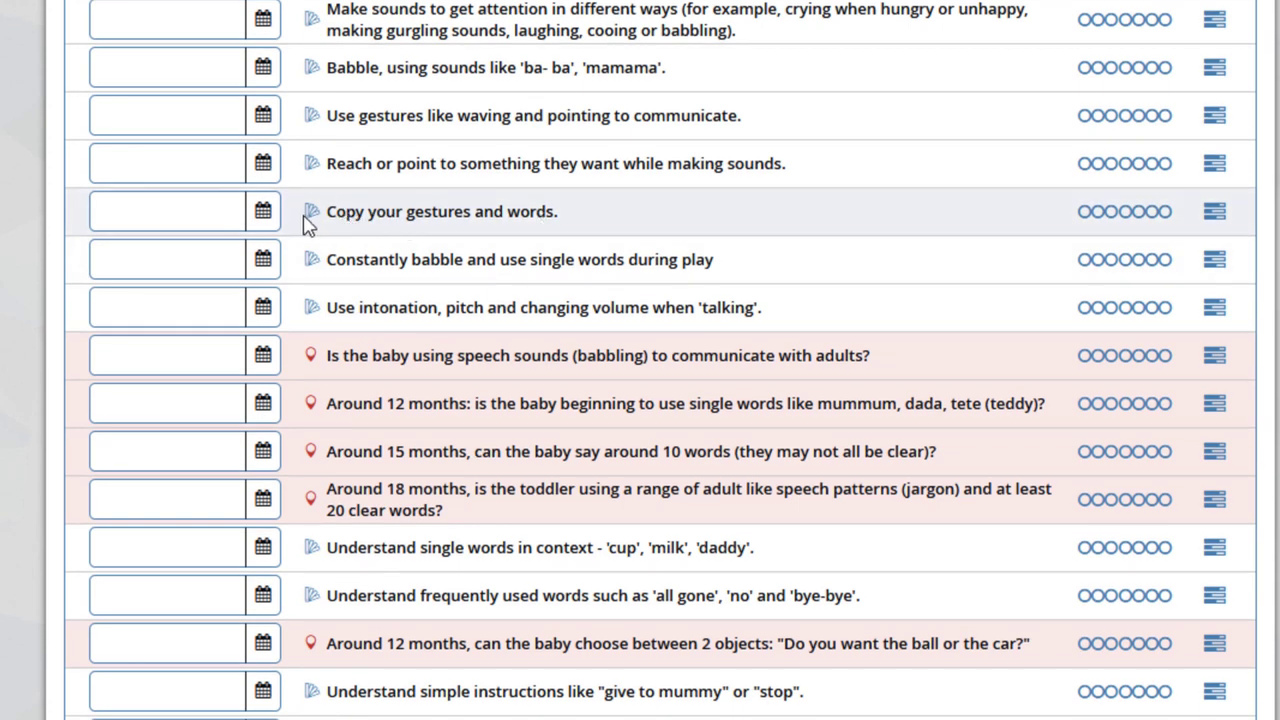
pyautogui.click(312, 220)
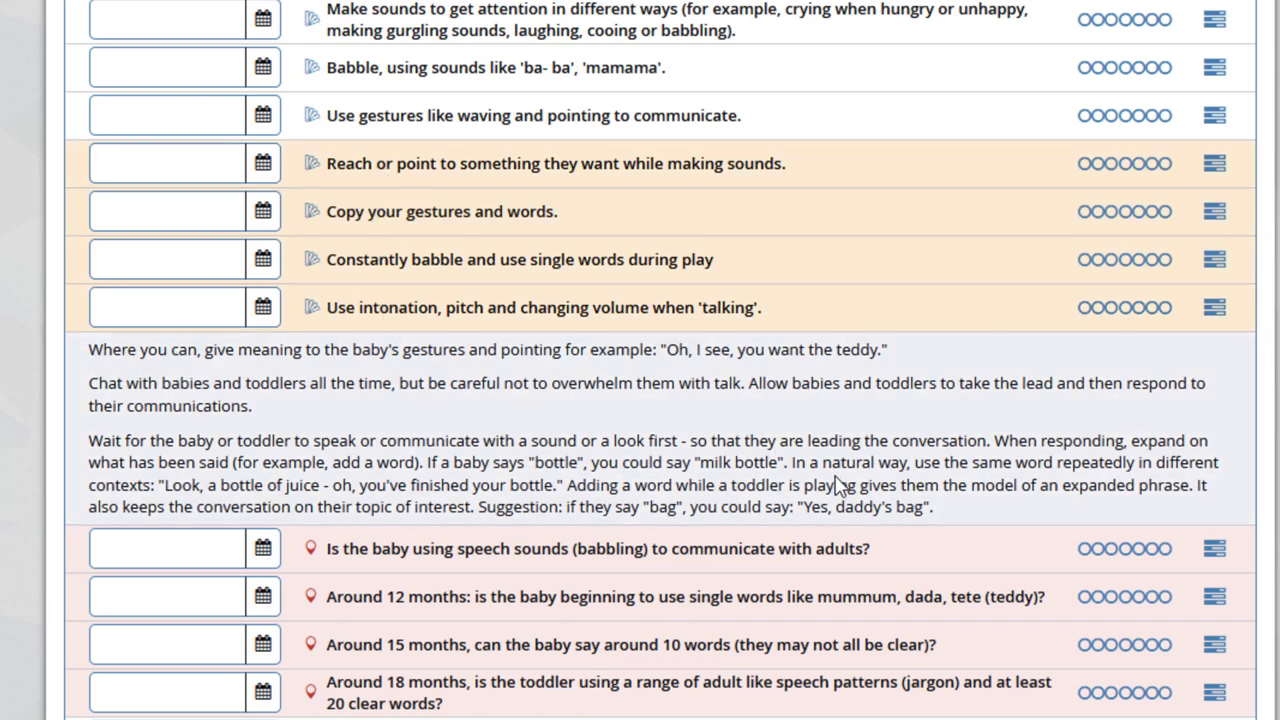
pyautogui.click(311, 307)
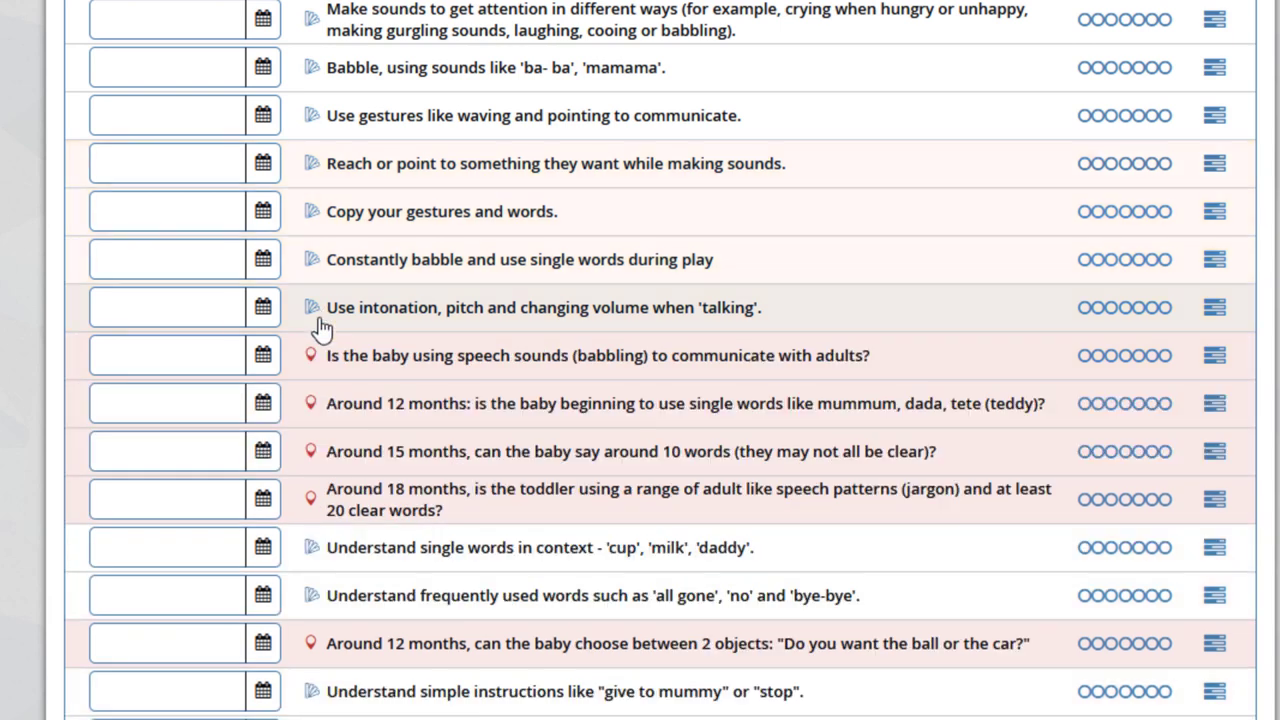
pyautogui.scroll(-3, 365, 400)
pyautogui.scroll(-4, 365, 403)
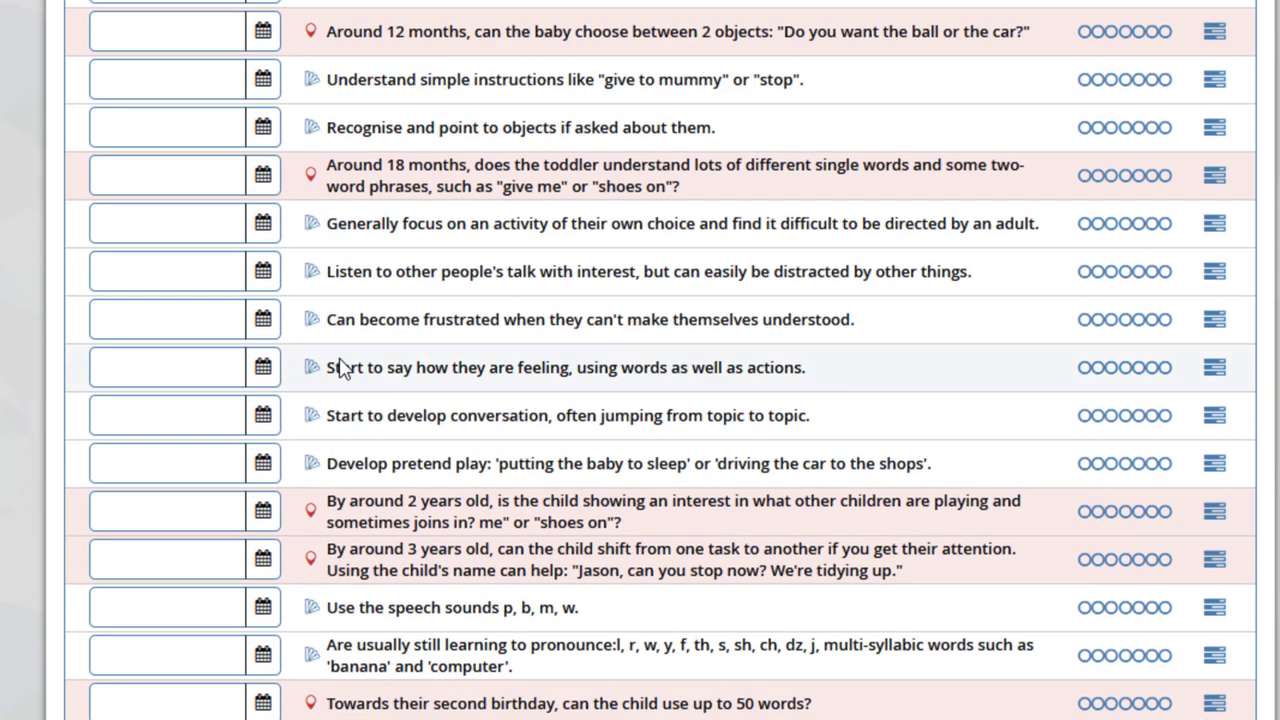
pyautogui.click(313, 275)
pyautogui.click(313, 278)
pyautogui.click(313, 228)
pyautogui.click(313, 228)
pyautogui.click(313, 420)
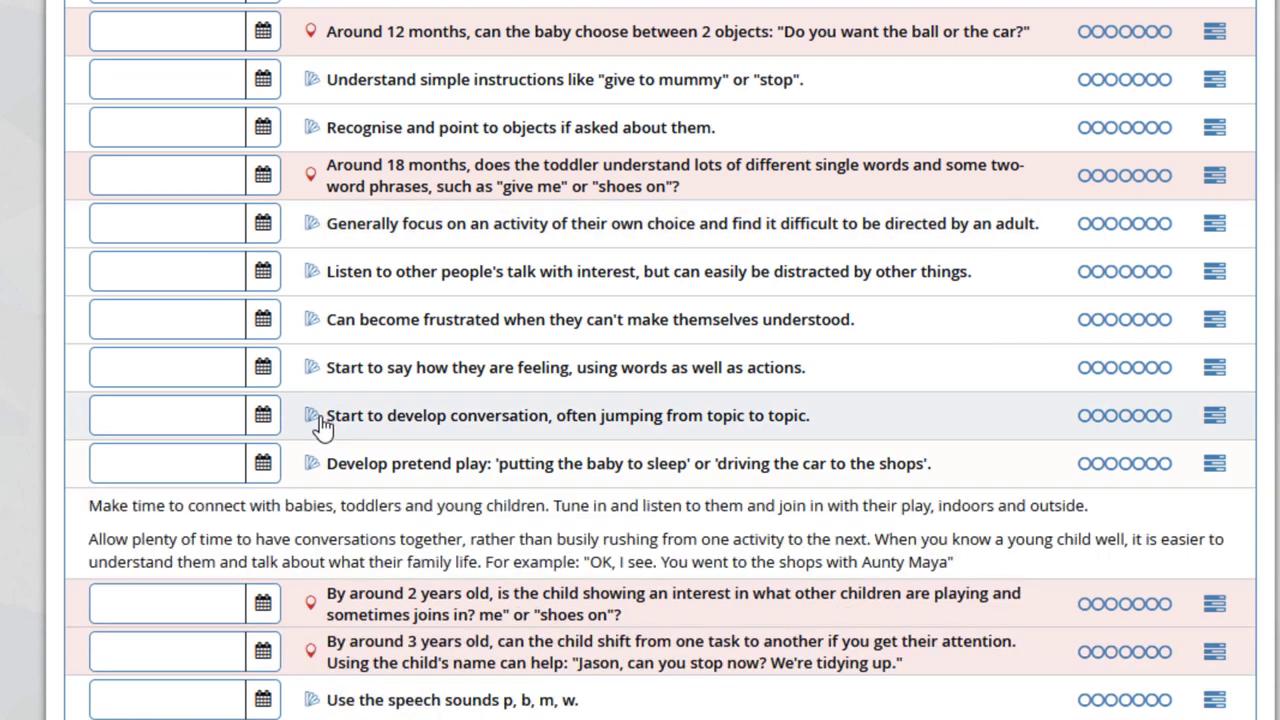
pyautogui.click(313, 420)
pyautogui.scroll(15, 405, 410)
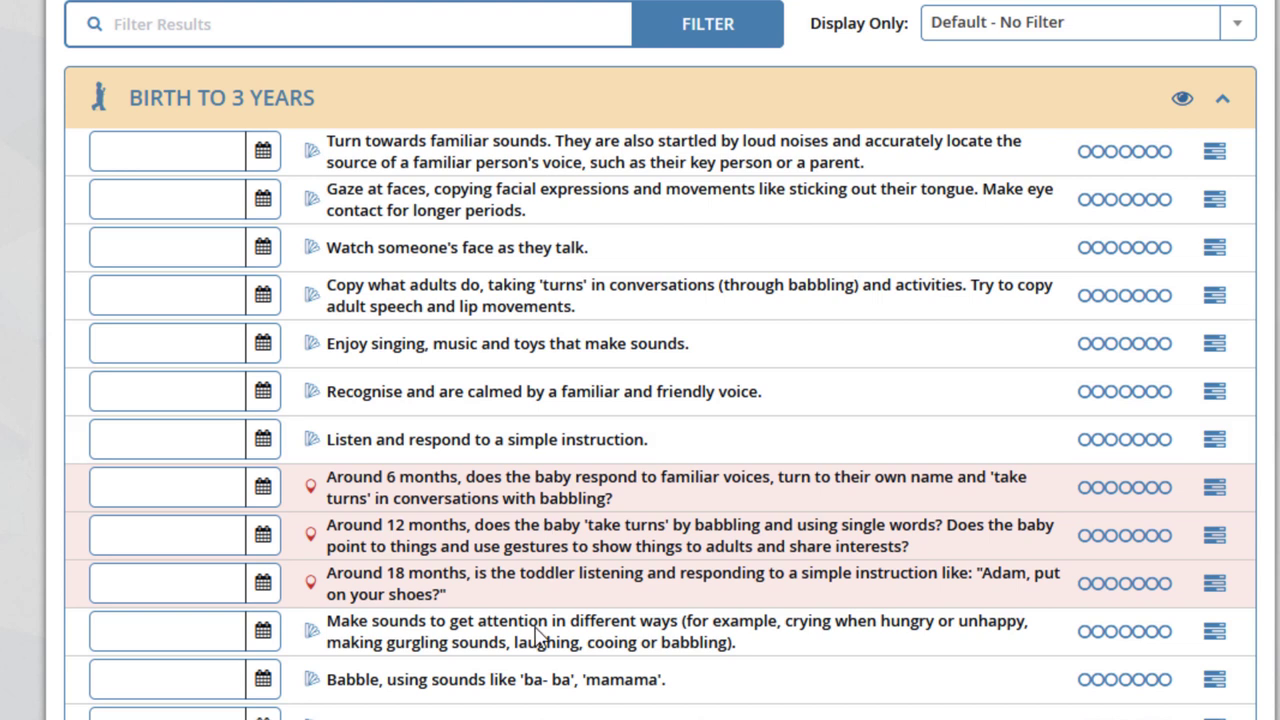
# Step: Date the Around 6 months checkpoint 10th Aug 2021 and show its Manage actions
pyautogui.scroll(-3, 543, 680)
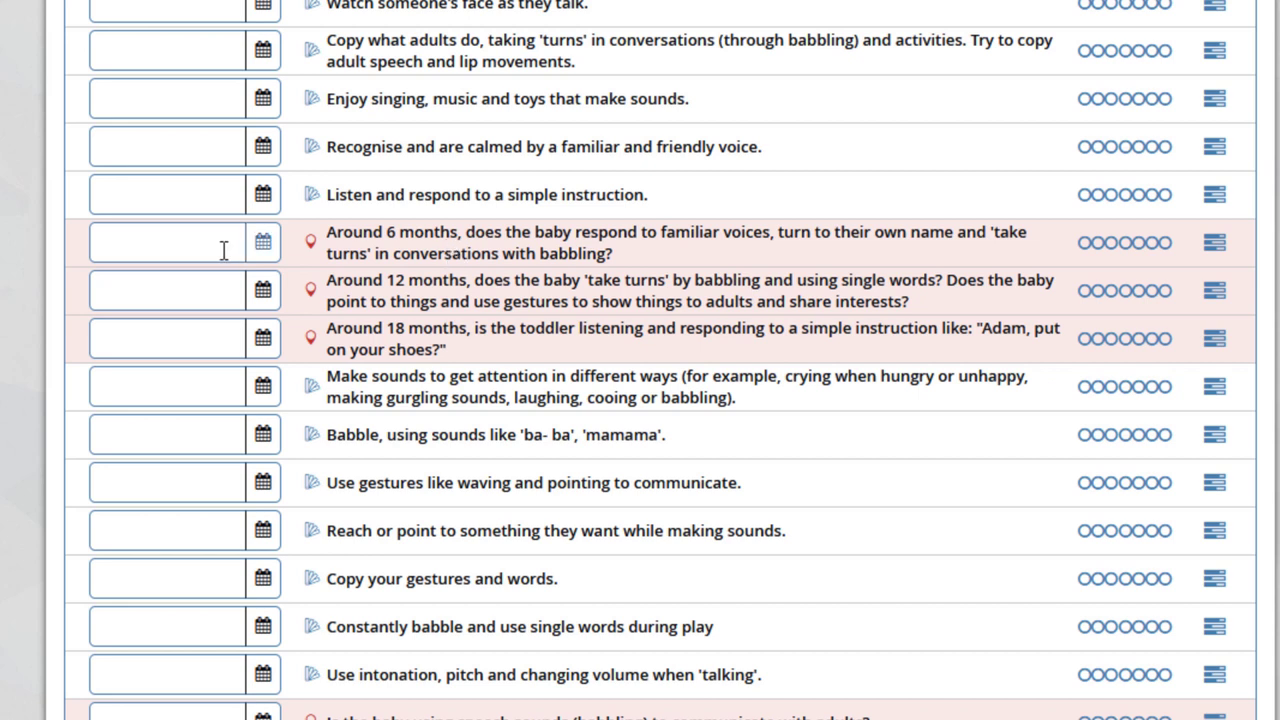
pyautogui.click(193, 246)
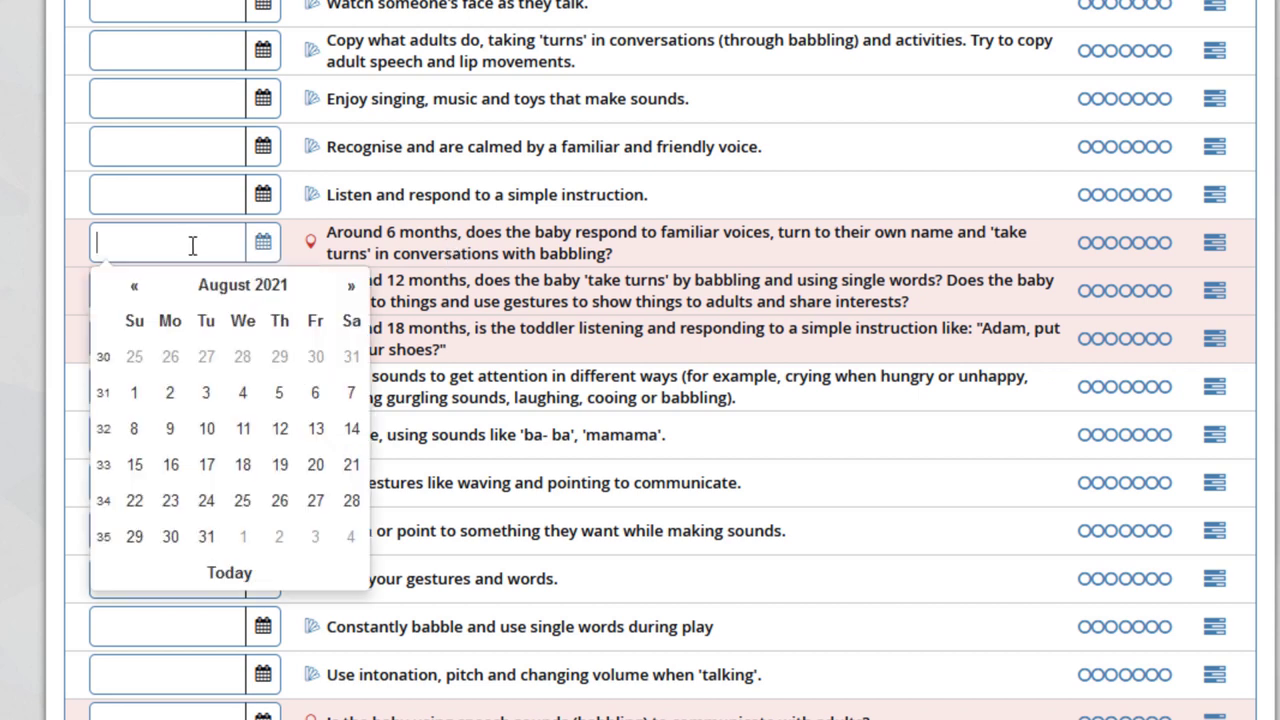
pyautogui.click(207, 430)
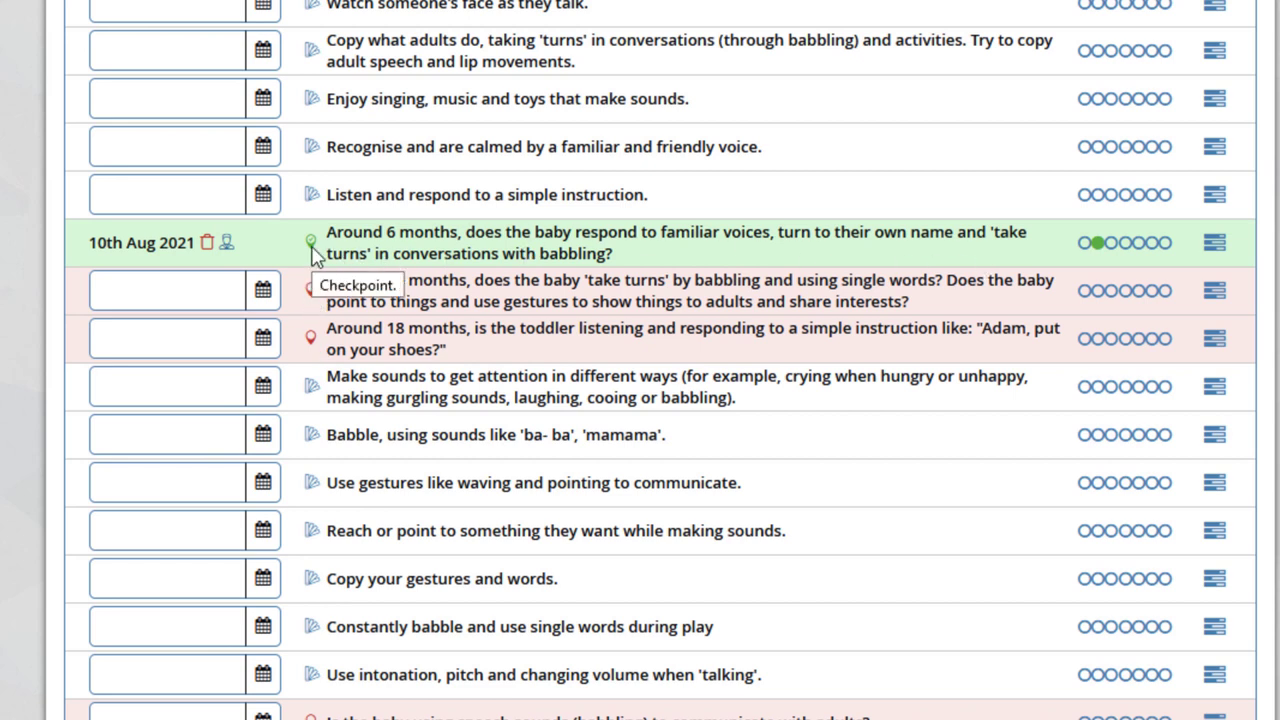
pyautogui.click(1214, 242)
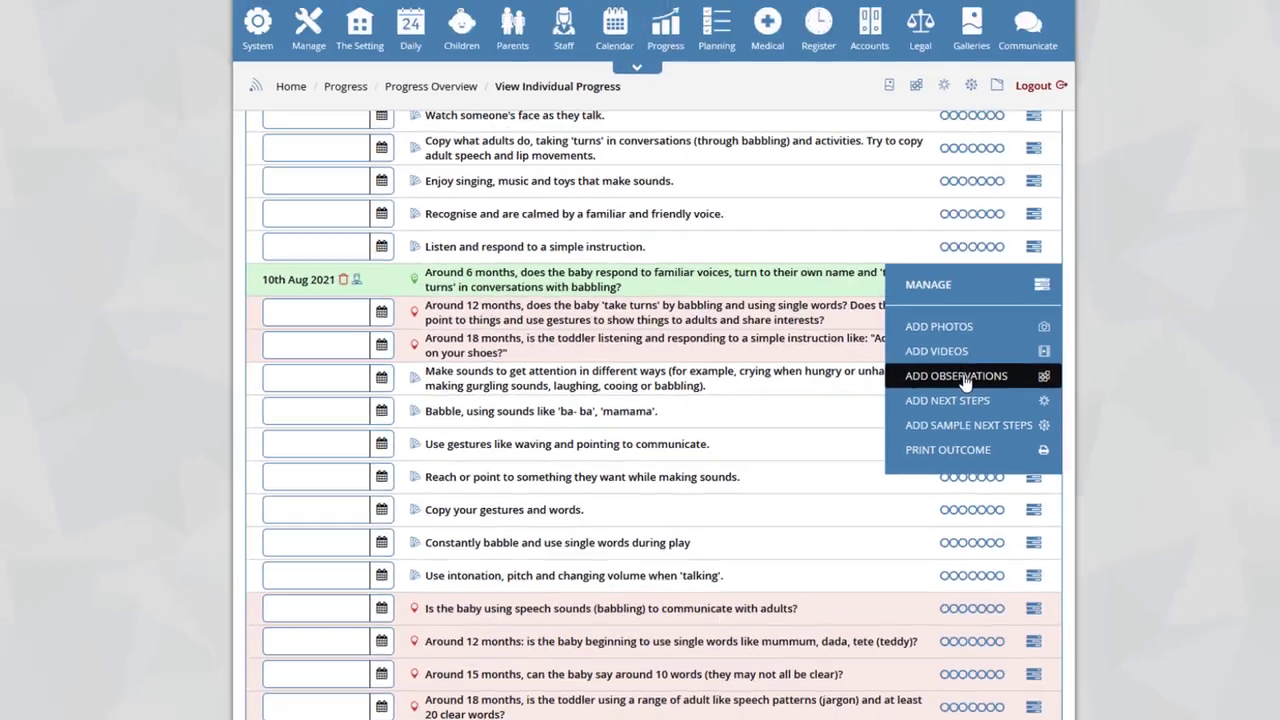
pyautogui.click(958, 377)
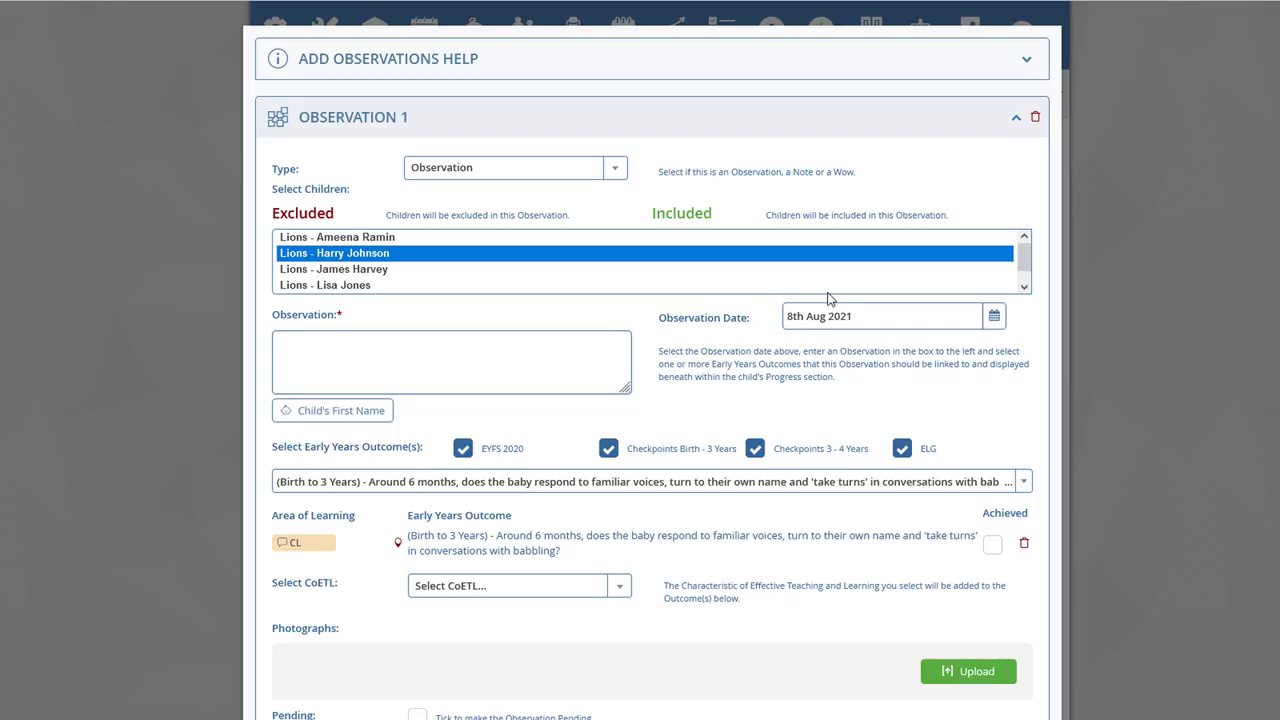
pyautogui.scroll(-2, 826, 300)
pyautogui.click(537, 670)
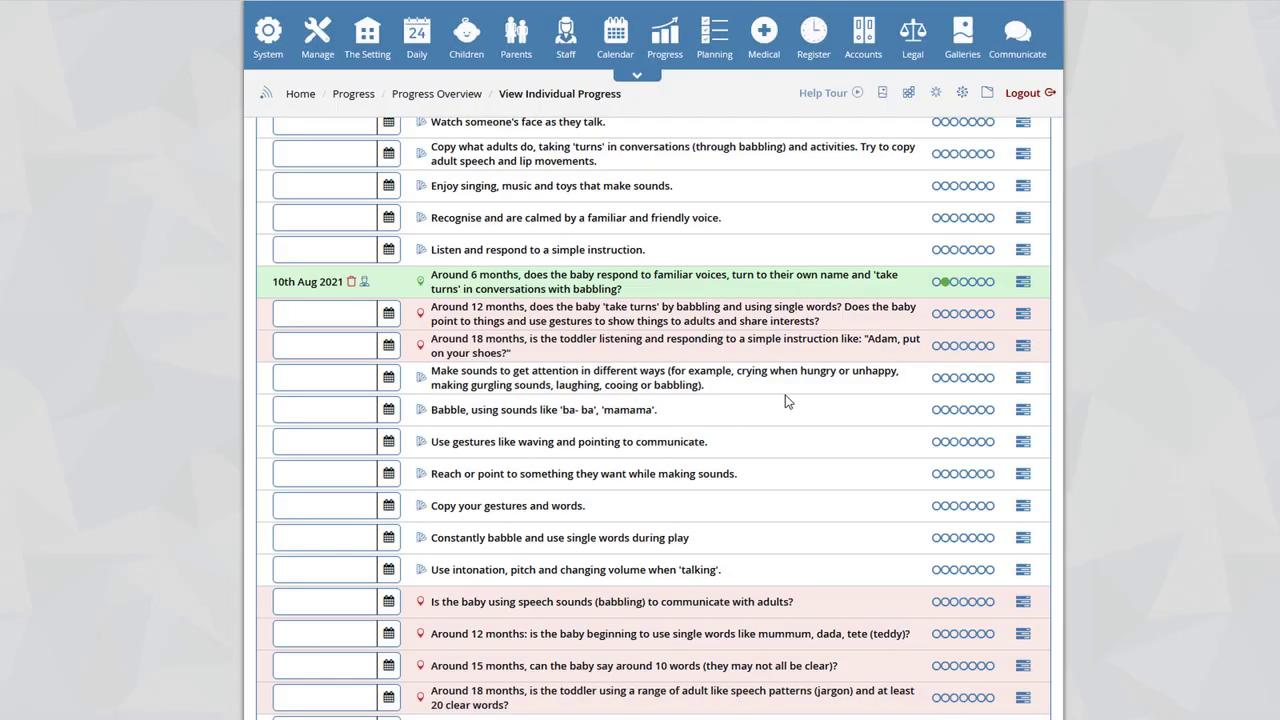
pyautogui.scroll(2, 782, 380)
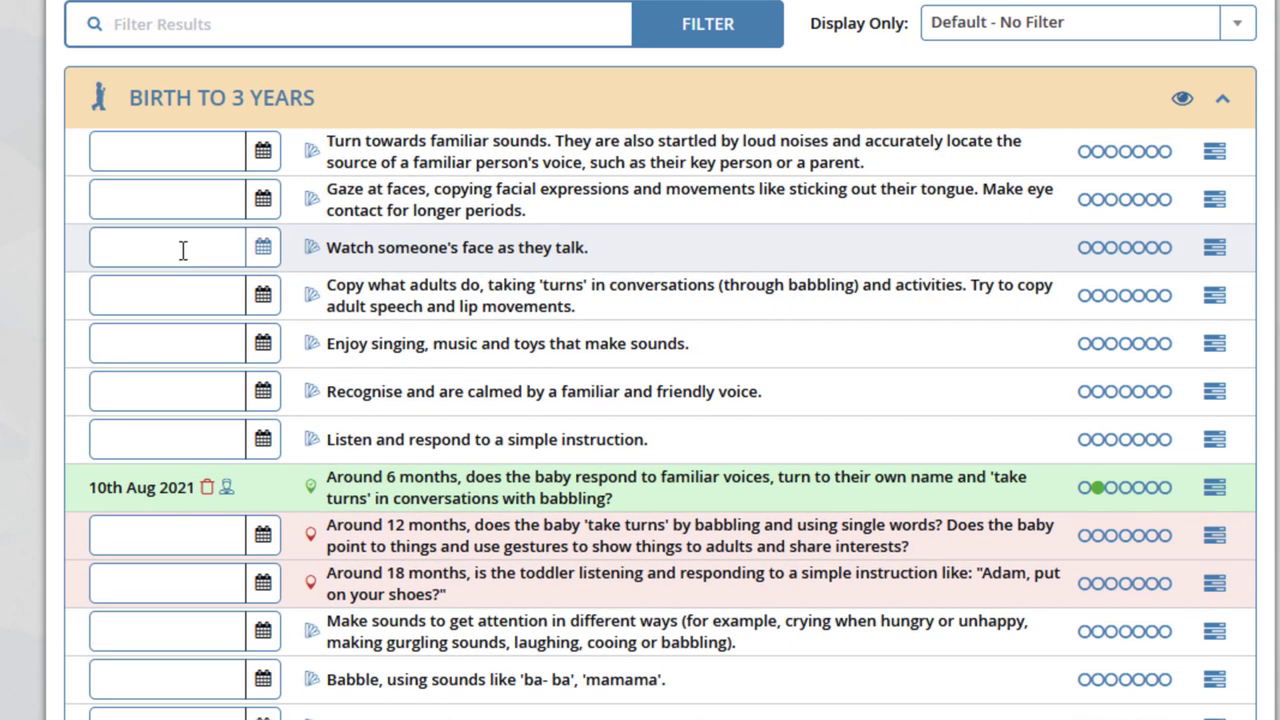
# Step: Date 'Watch someone's face' 2nd Aug 2021 and 'Copy what adults do' 12th Aug 2021
pyautogui.click(183, 250)
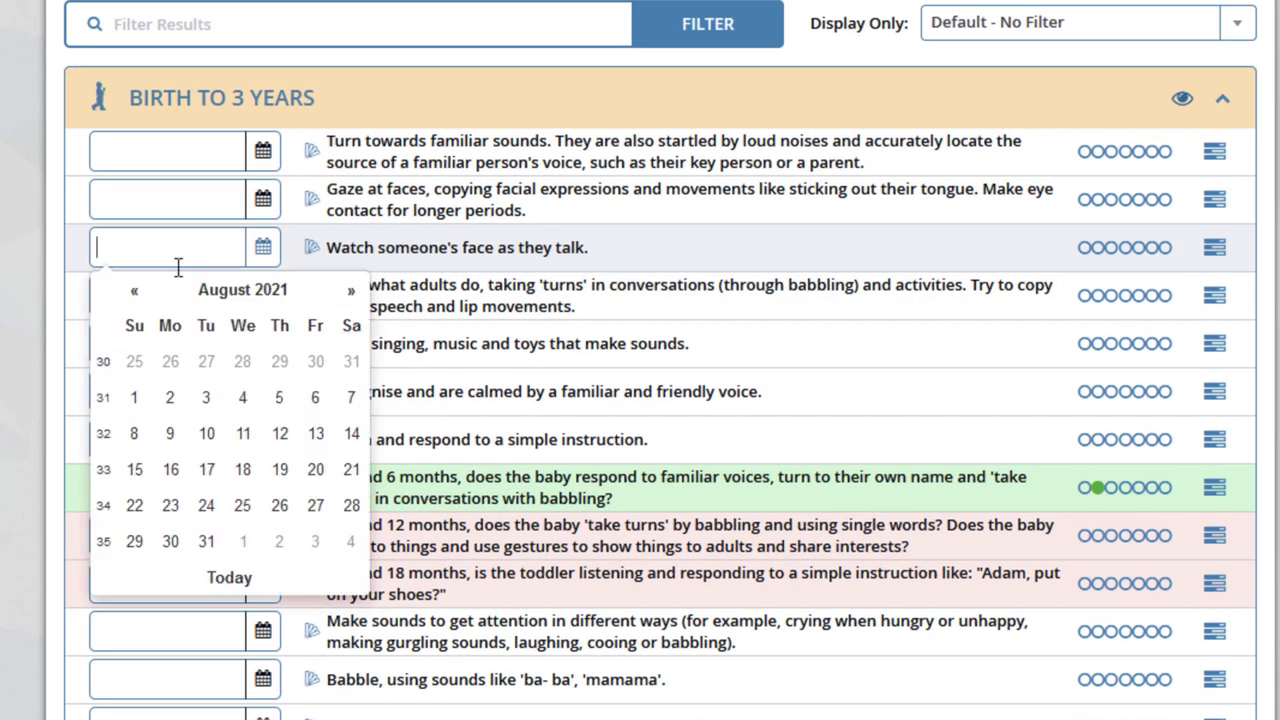
pyautogui.click(170, 398)
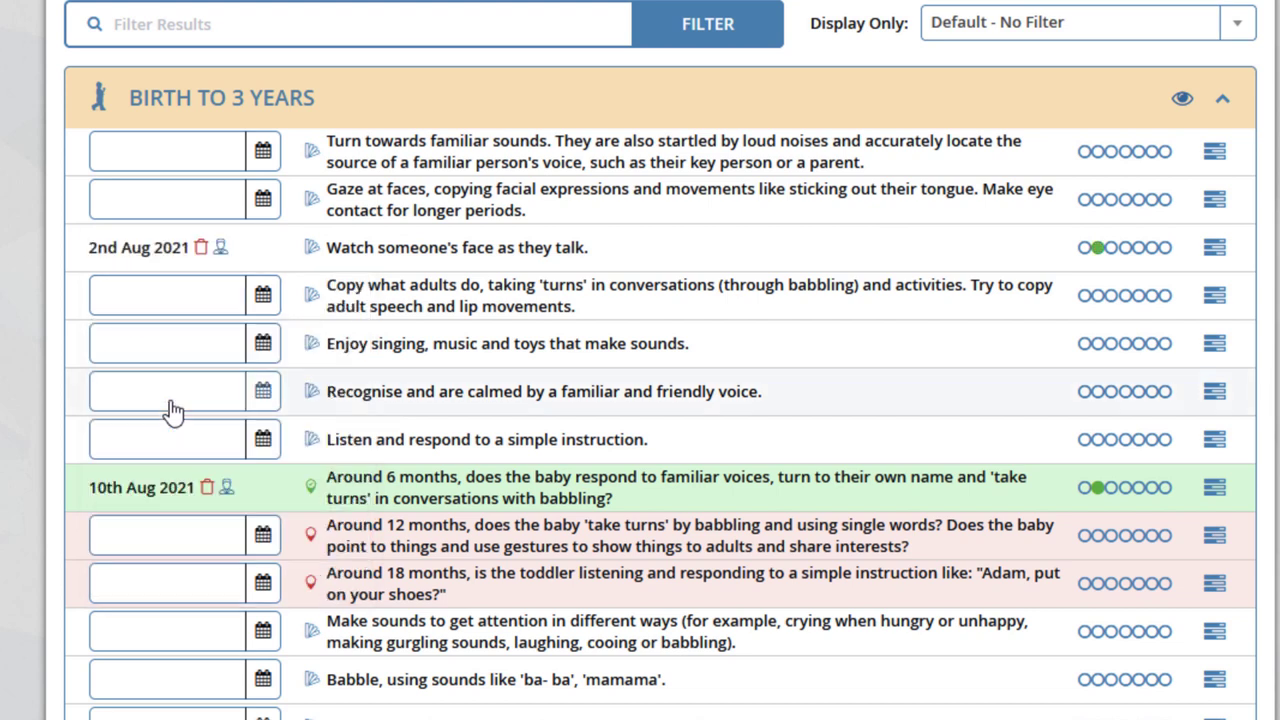
pyautogui.click(183, 300)
pyautogui.click(1219, 306)
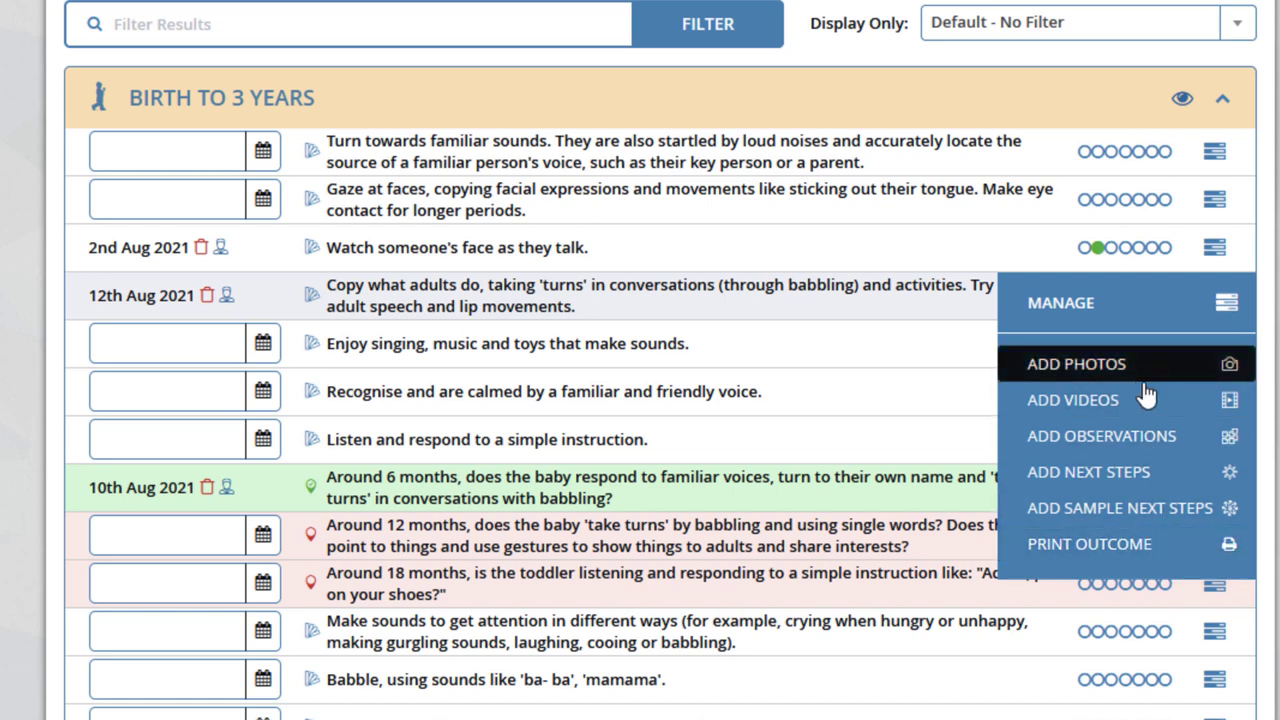
pyautogui.click(1132, 304)
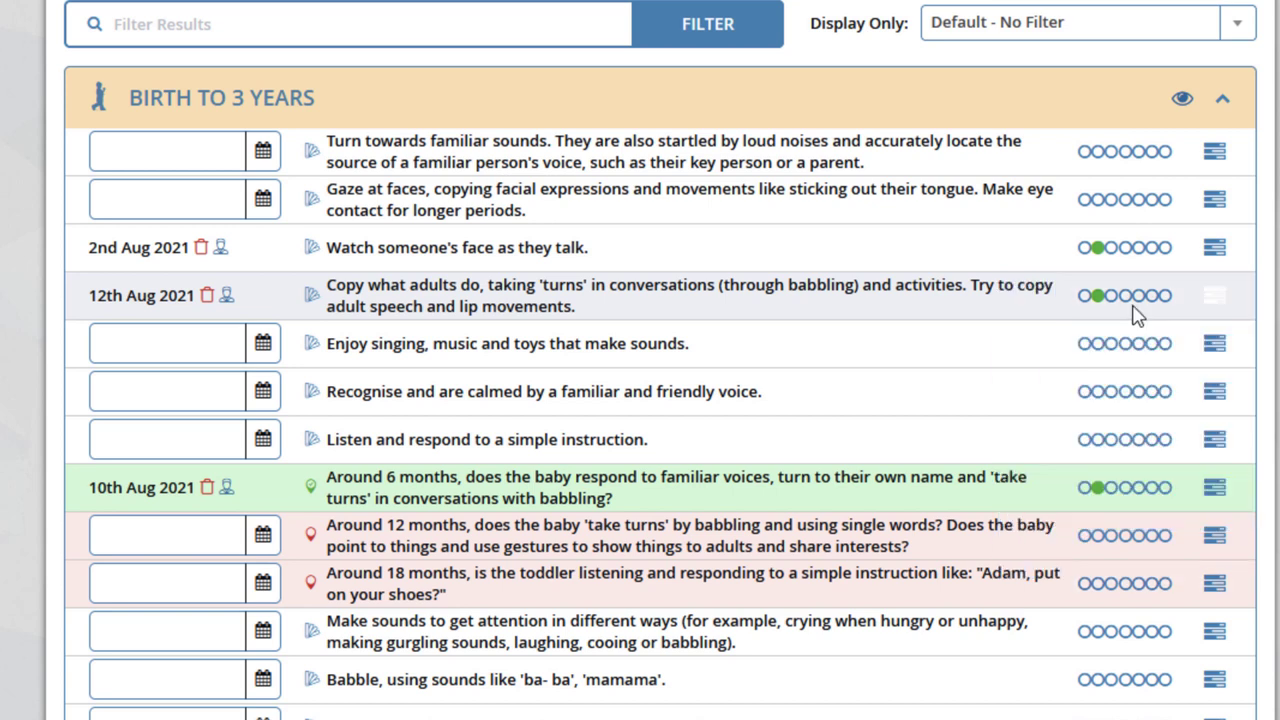
pyautogui.scroll(2, 358, 272)
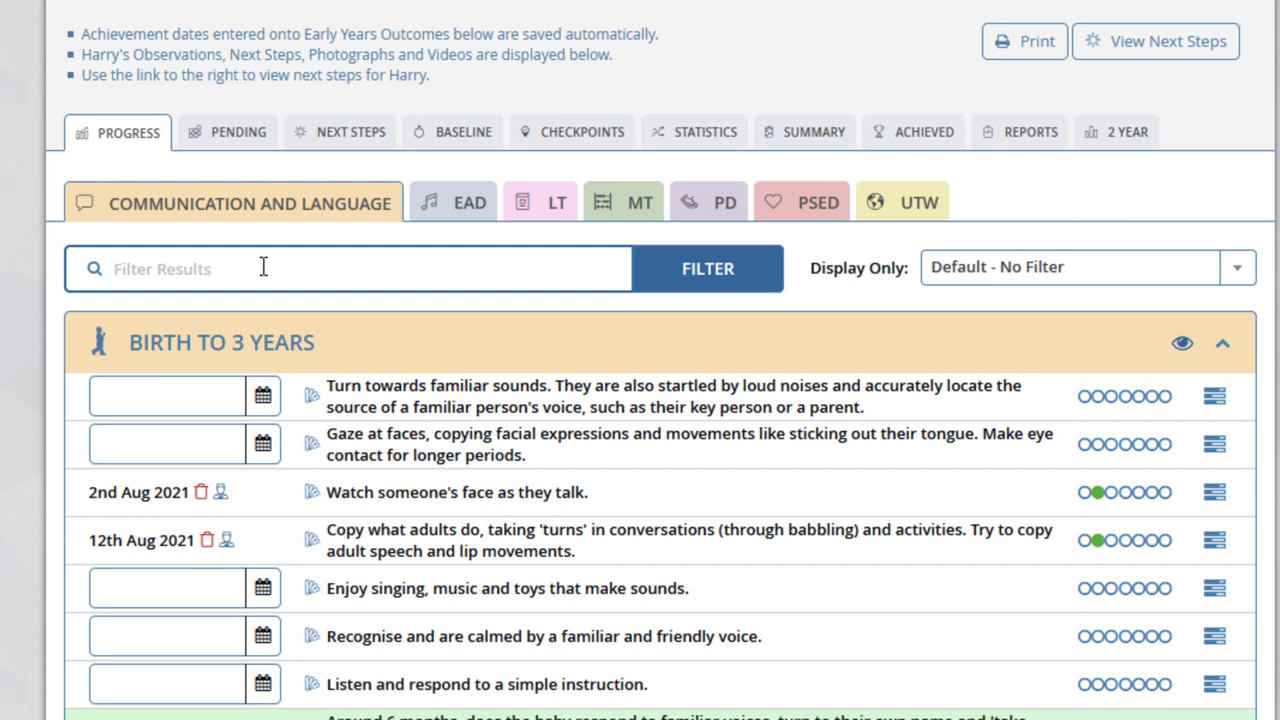
pyautogui.write('watch')
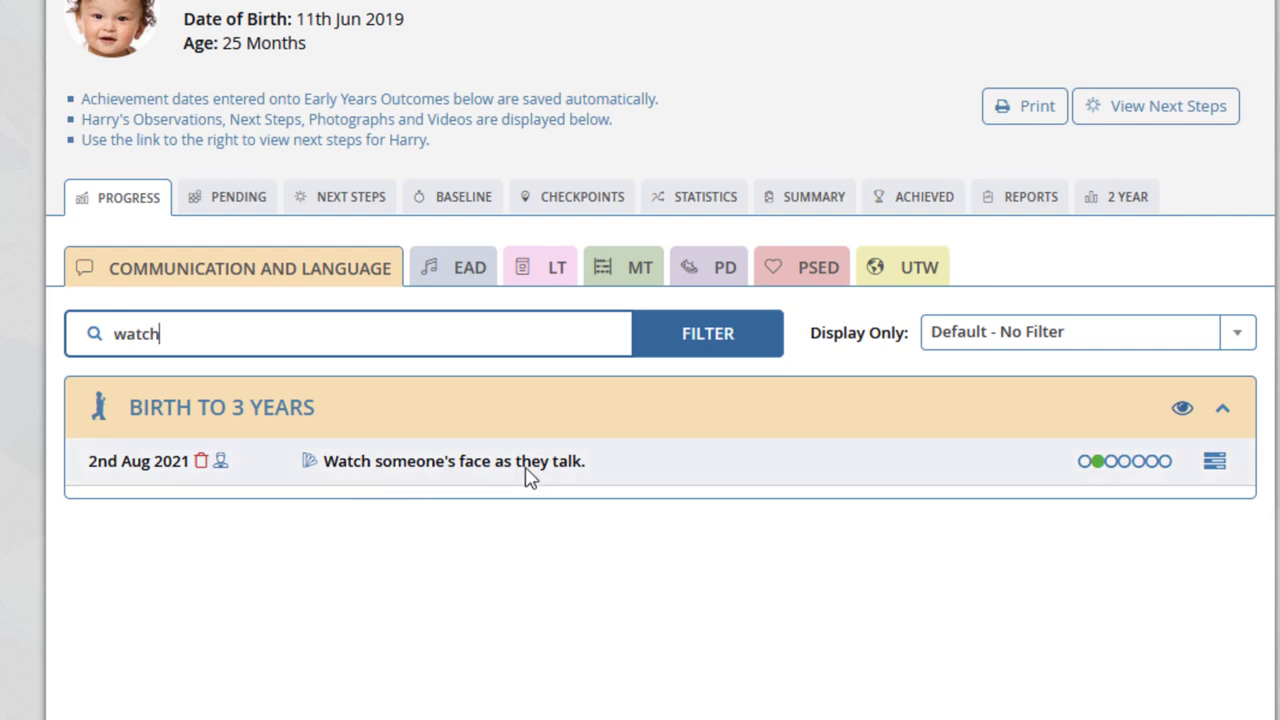
pyautogui.press('BackSpace')
pyautogui.press('BackSpace')
pyautogui.press('BackSpace')
pyautogui.press('BackSpace')
pyautogui.press('BackSpace')
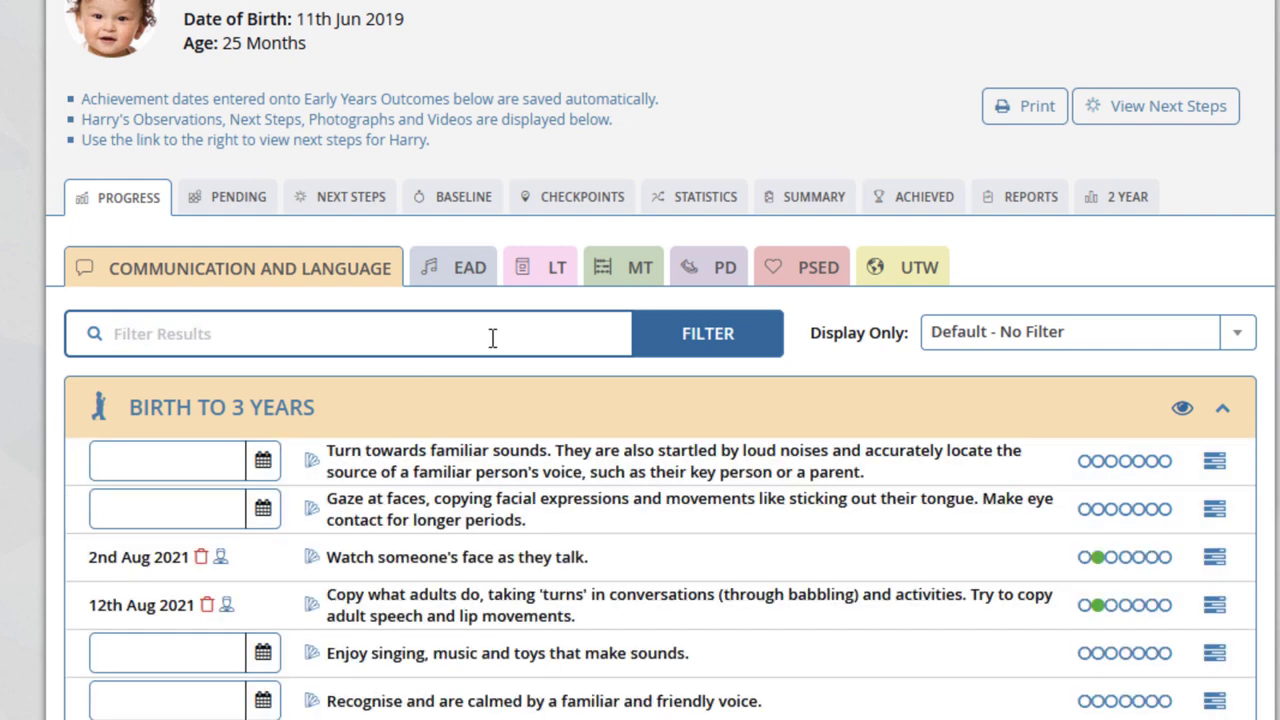
pyautogui.write('listen')
pyautogui.scroll(-2, 600, 490)
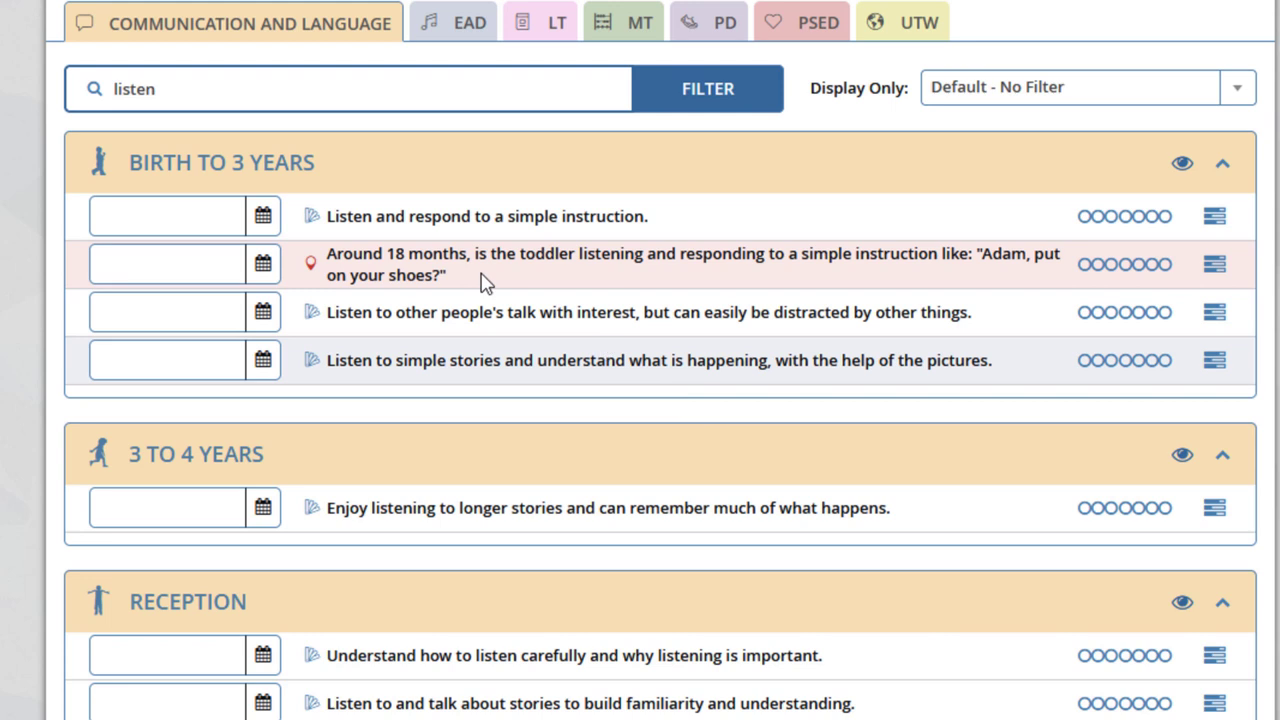
pyautogui.scroll(-2, 414, 423)
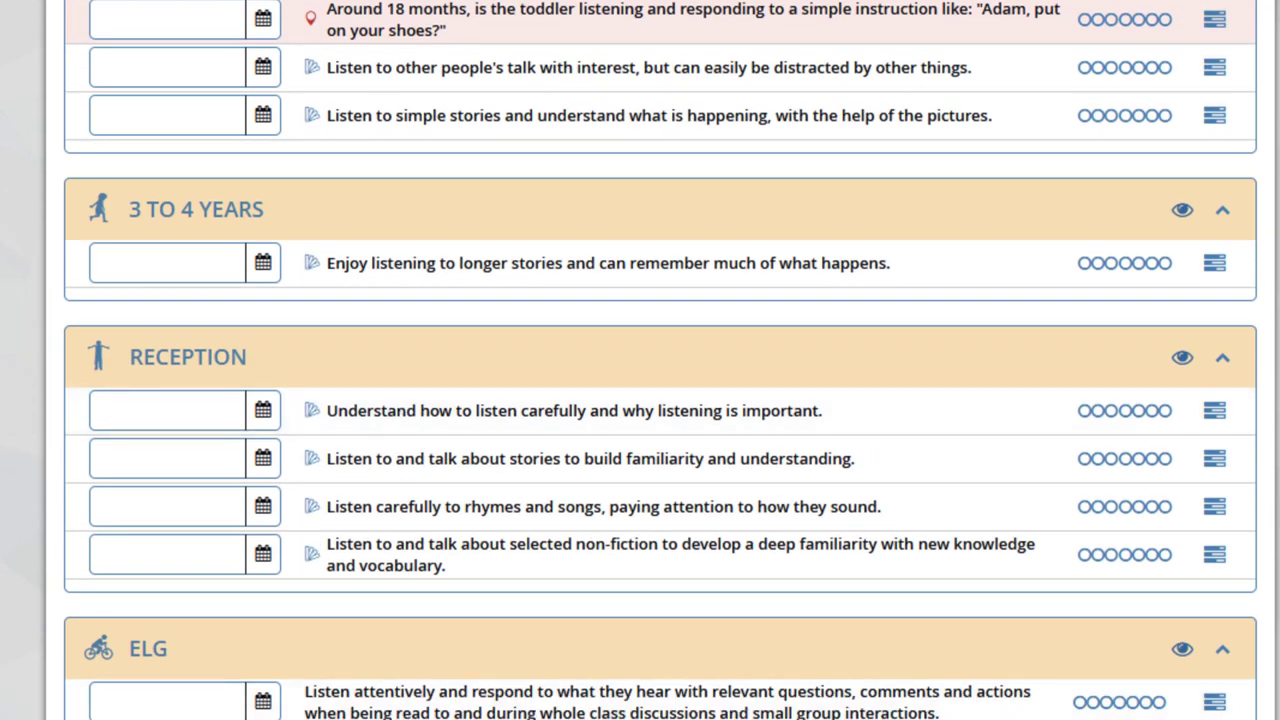
pyautogui.scroll(6, 980, 258)
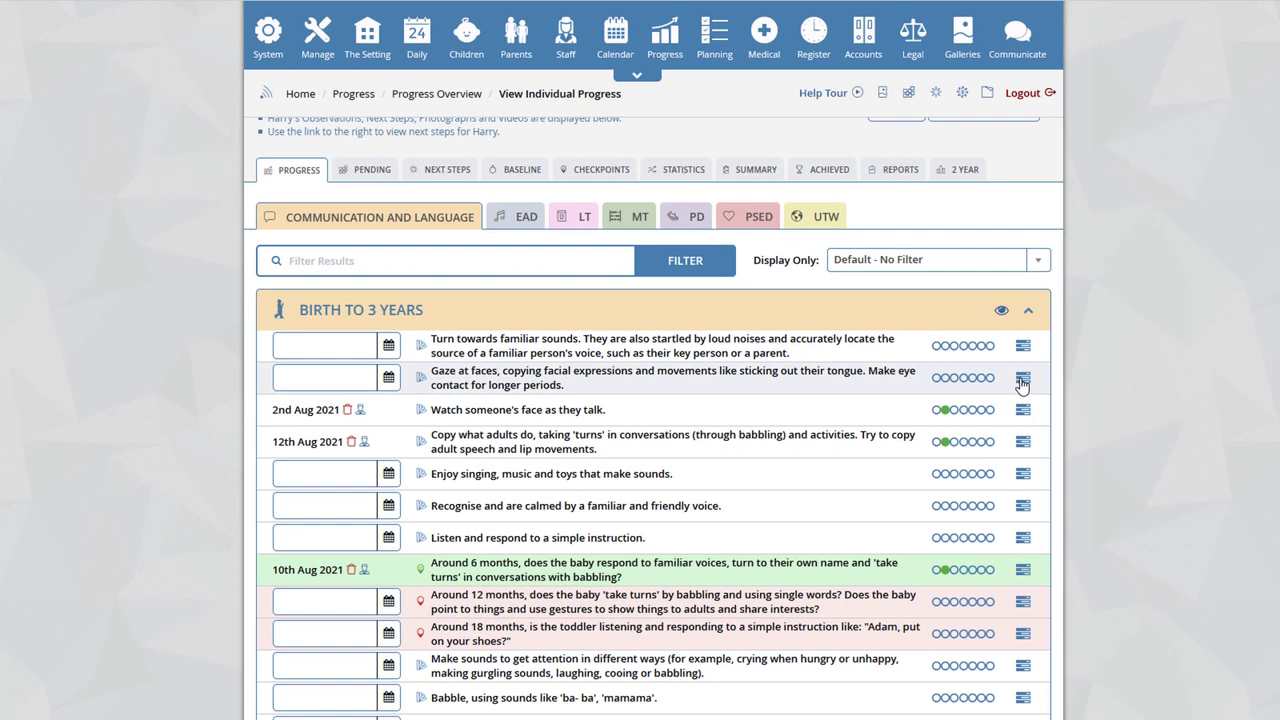
# Step: Add a Wow observation 'This was a wow moment.' to Gaze at faces and save it
pyautogui.click(1022, 378)
pyautogui.click(948, 471)
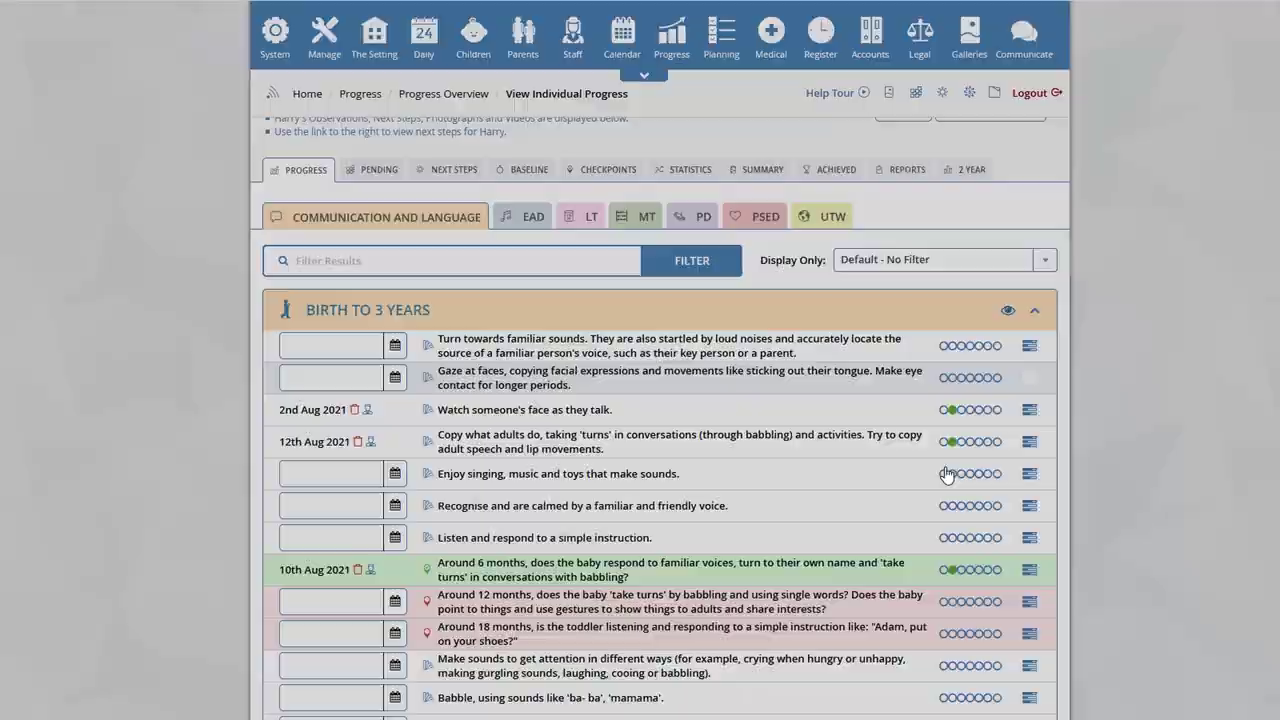
pyautogui.click(517, 172)
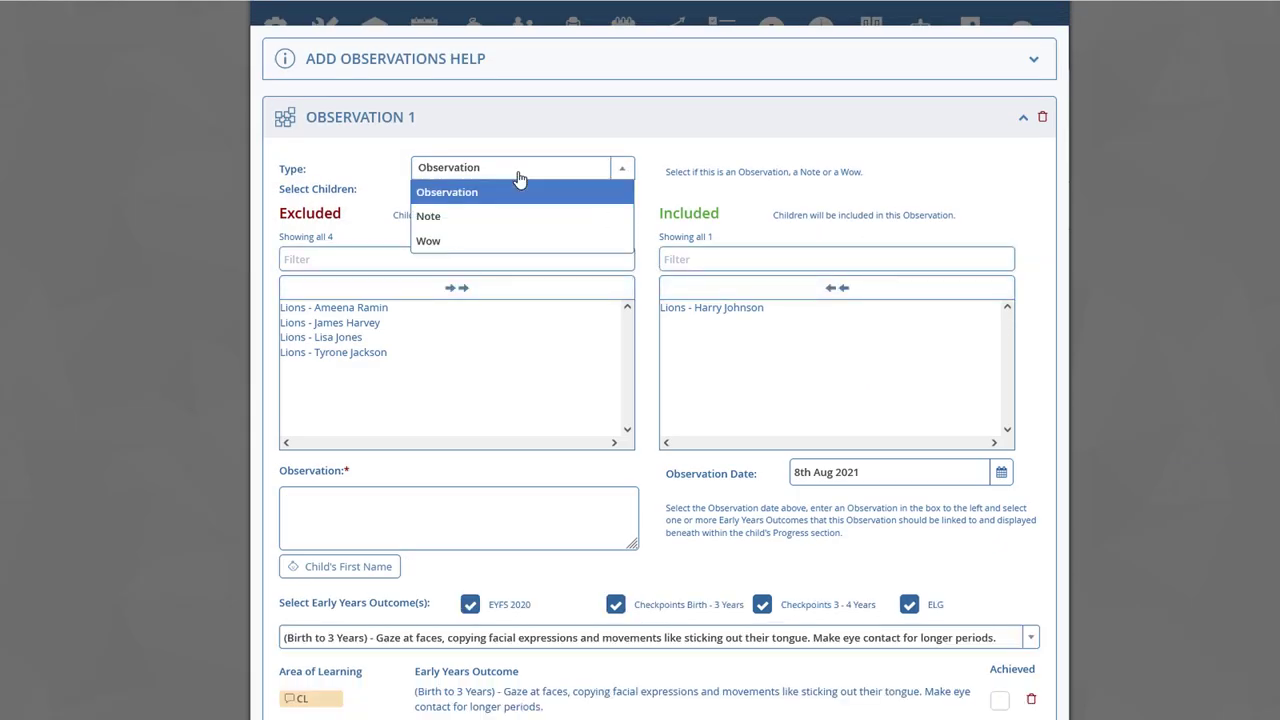
pyautogui.click(502, 252)
pyautogui.click(390, 500)
pyautogui.write('This was a wow moment.')
pyautogui.scroll(-4, 480, 491)
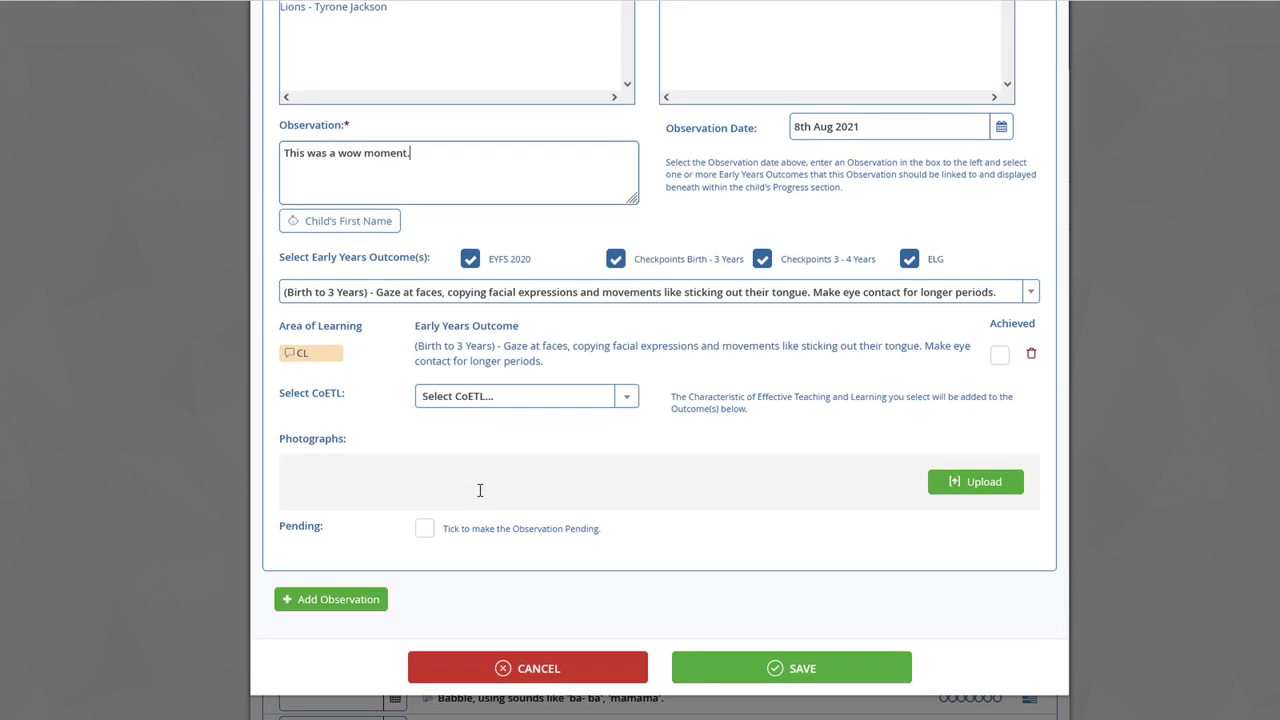
pyautogui.click(773, 670)
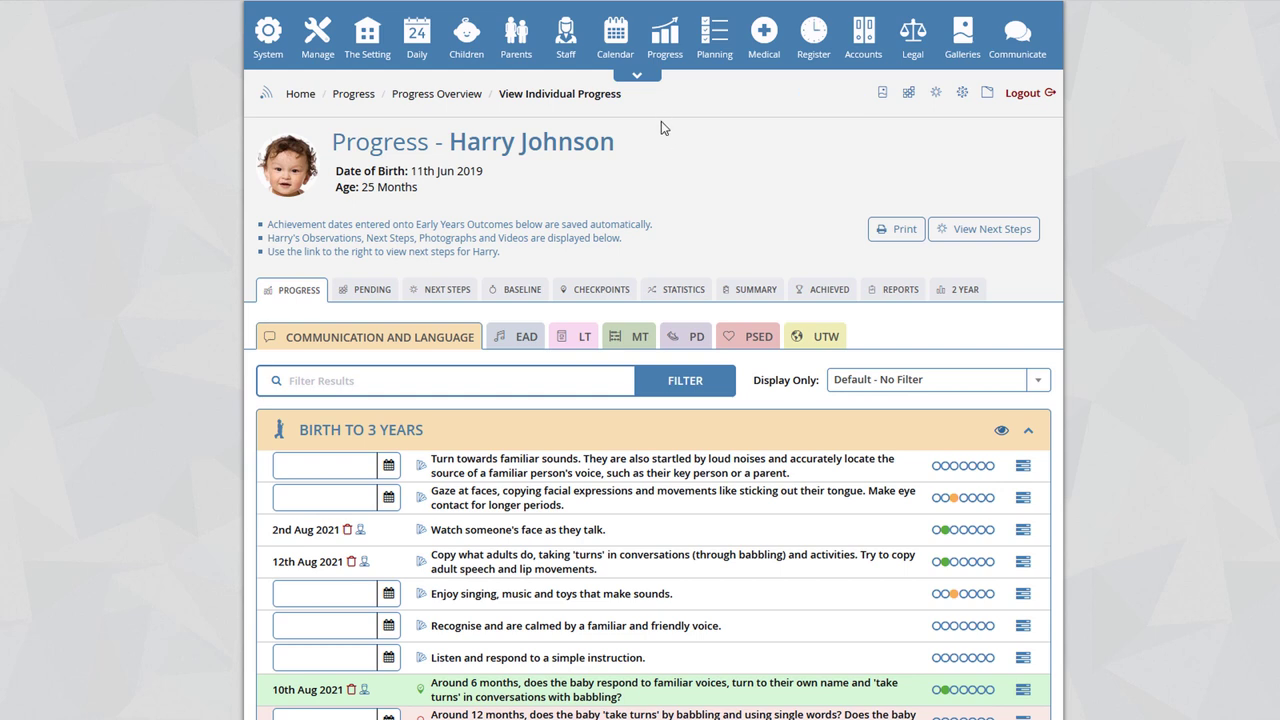
# Step: Open Progress Checkpoints from the Progress menu, then expand and collapse its Help panel
pyautogui.moveTo(665, 45)
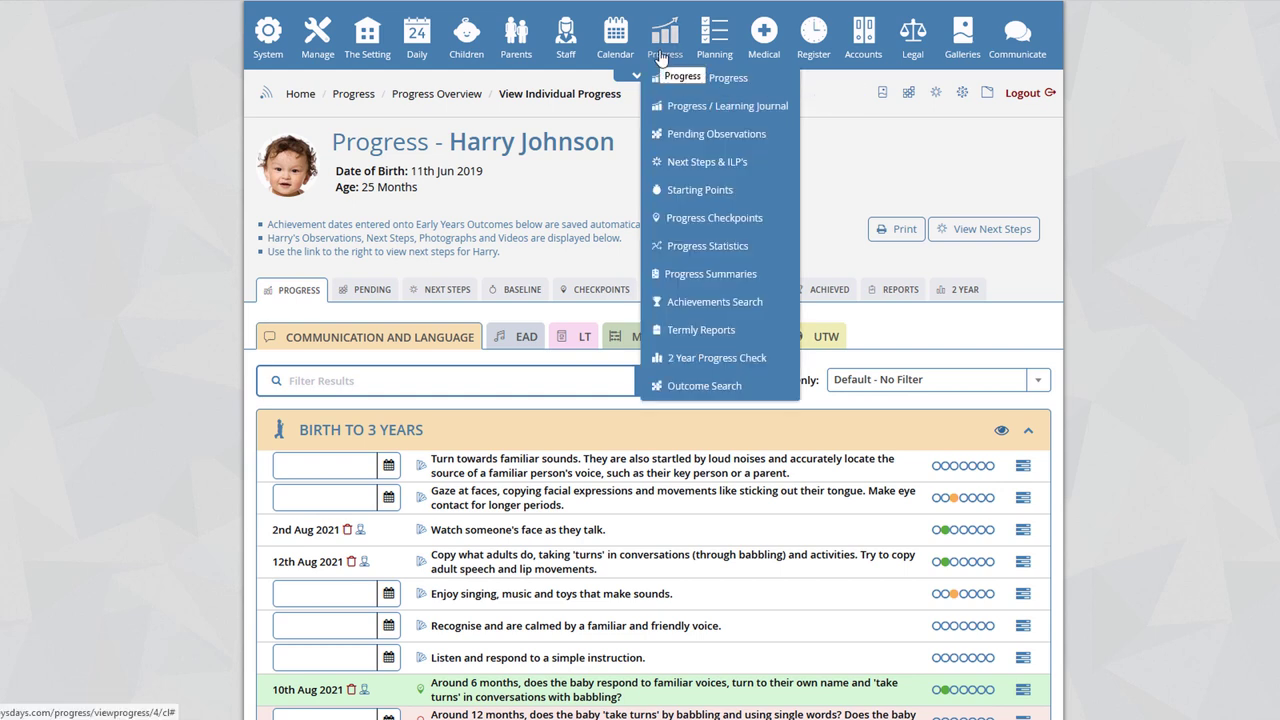
pyautogui.click(680, 219)
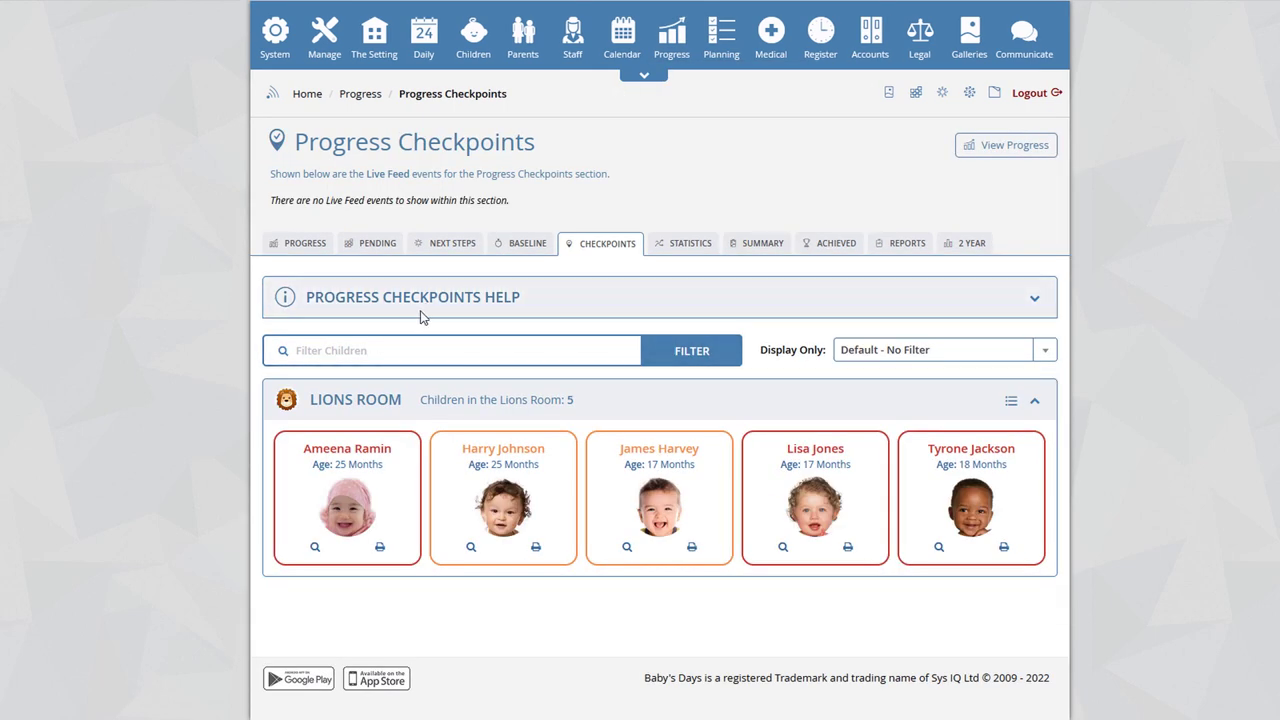
pyautogui.click(1034, 299)
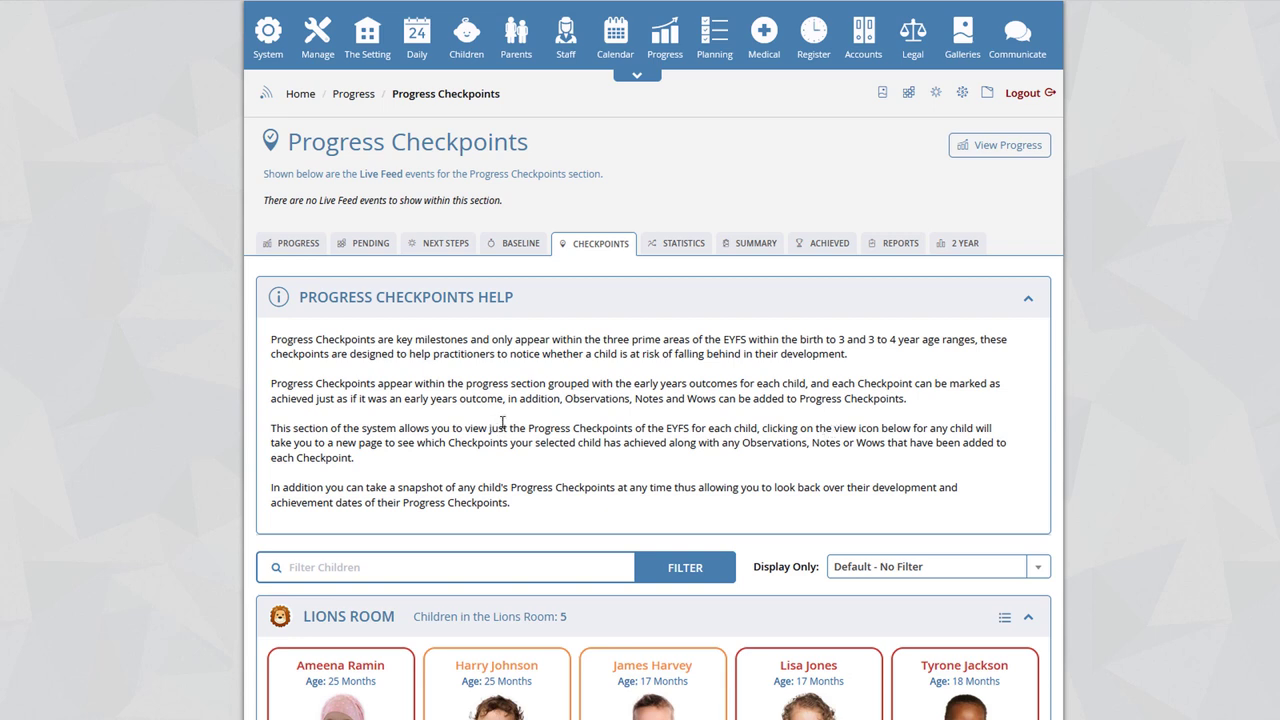
pyautogui.click(1028, 302)
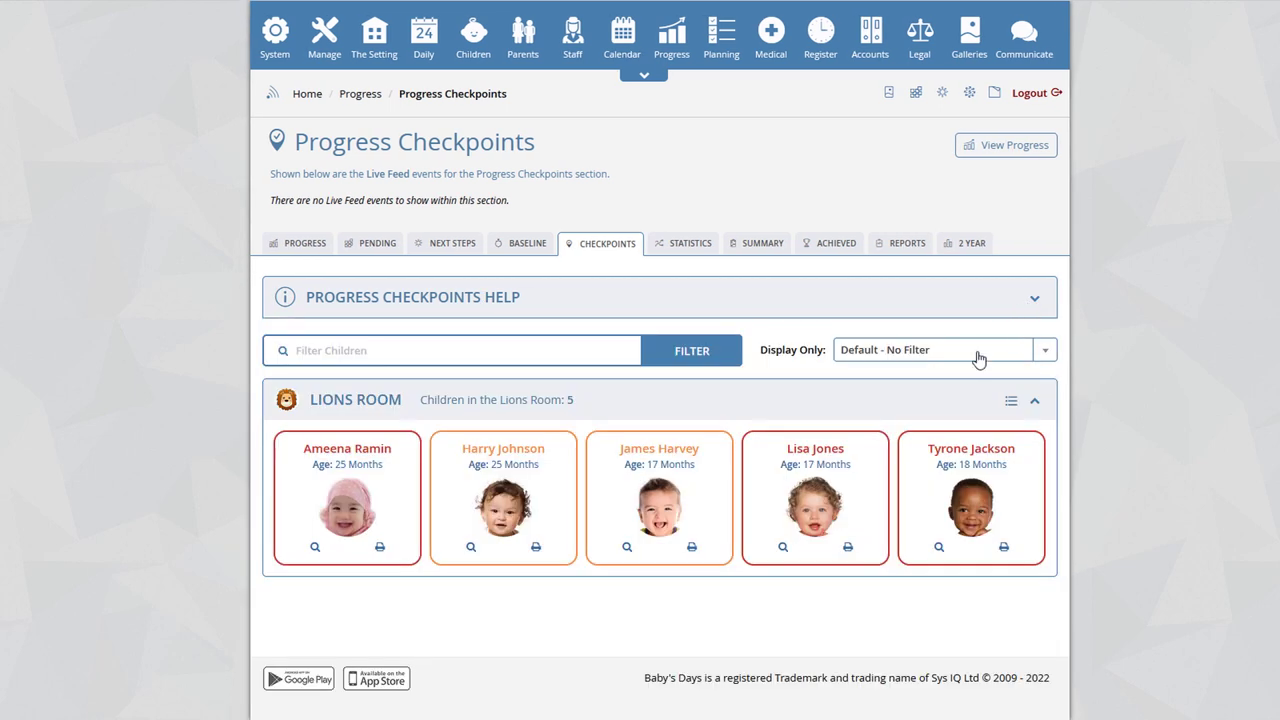